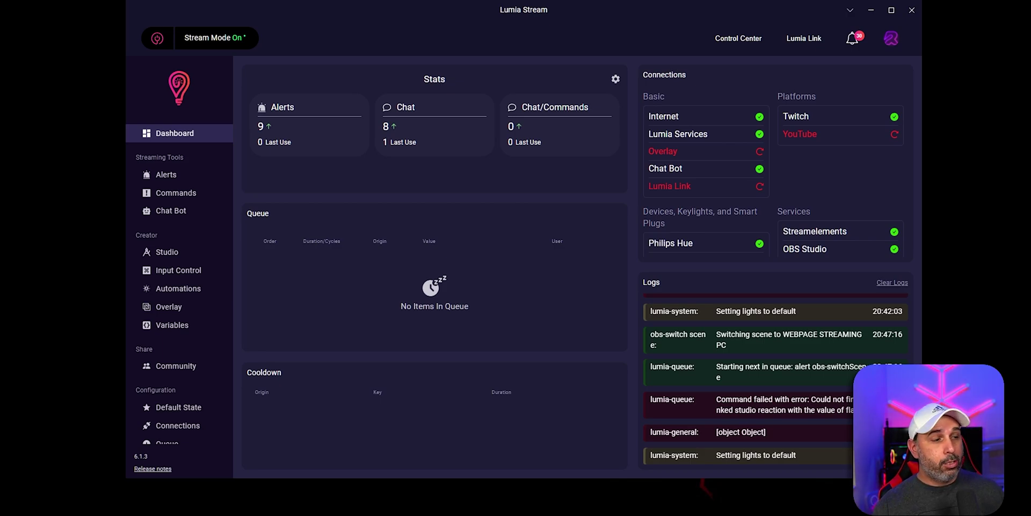
- Open the connections settings, browse the services available for a new connection, and close the list without adding one
scroll(172, 382, "down", 1)
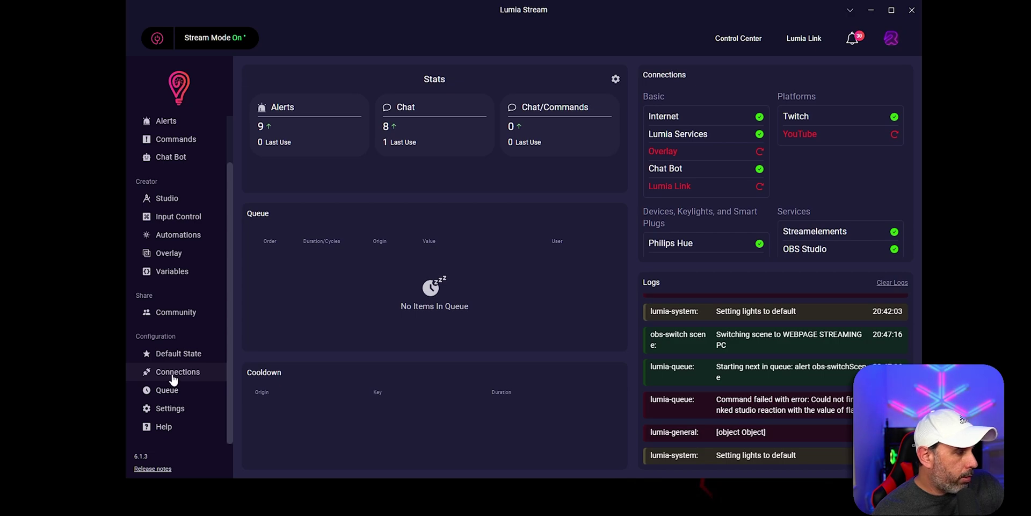
left_click(173, 378)
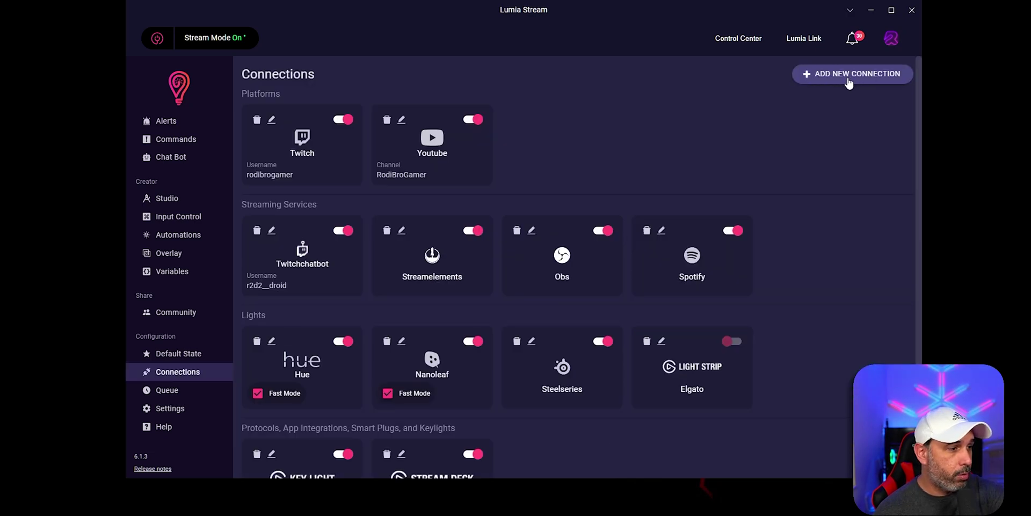
left_click(808, 78)
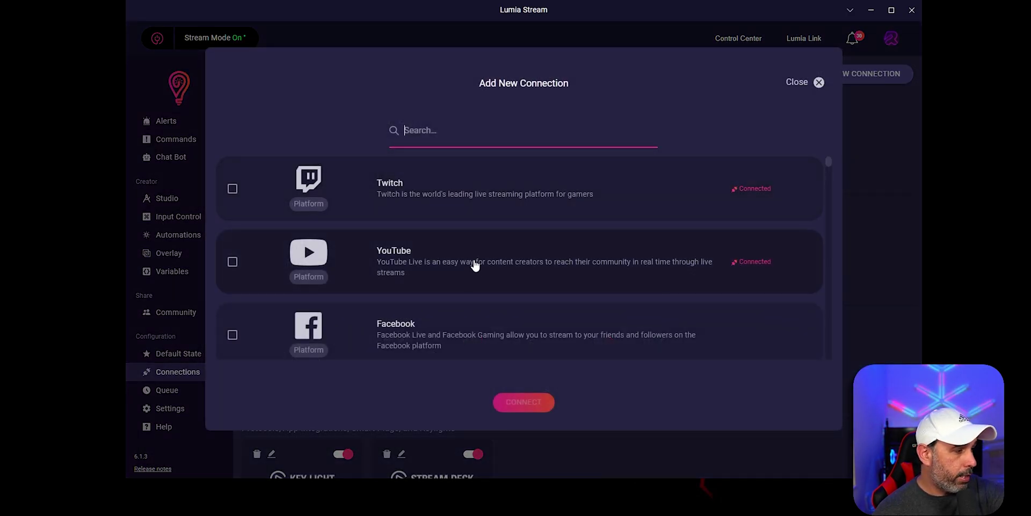
scroll(474, 266, "down", 2)
scroll(475, 272, "down", 7)
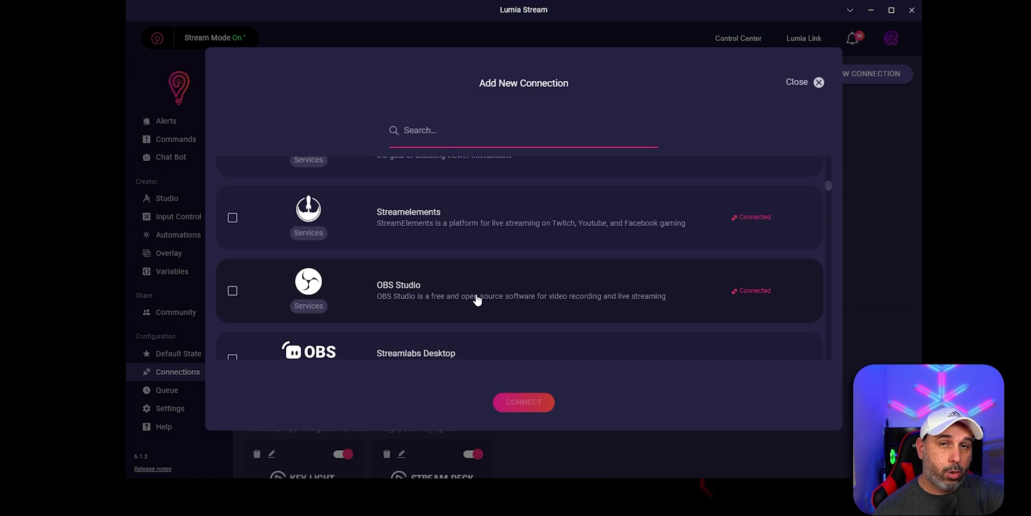
left_click(819, 82)
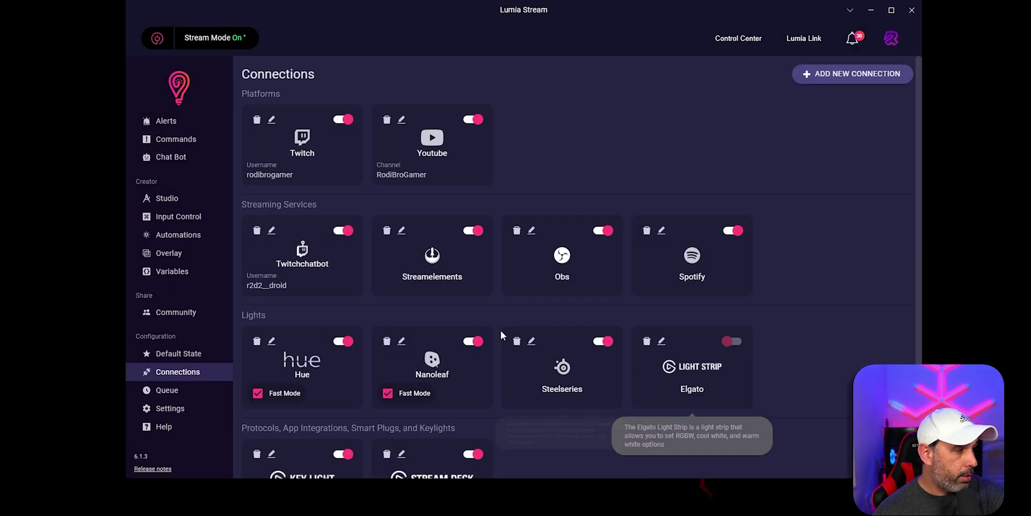
- Return to the dashboard and review the status of all listed connections, devices and services
scroll(179, 344, "up", 1)
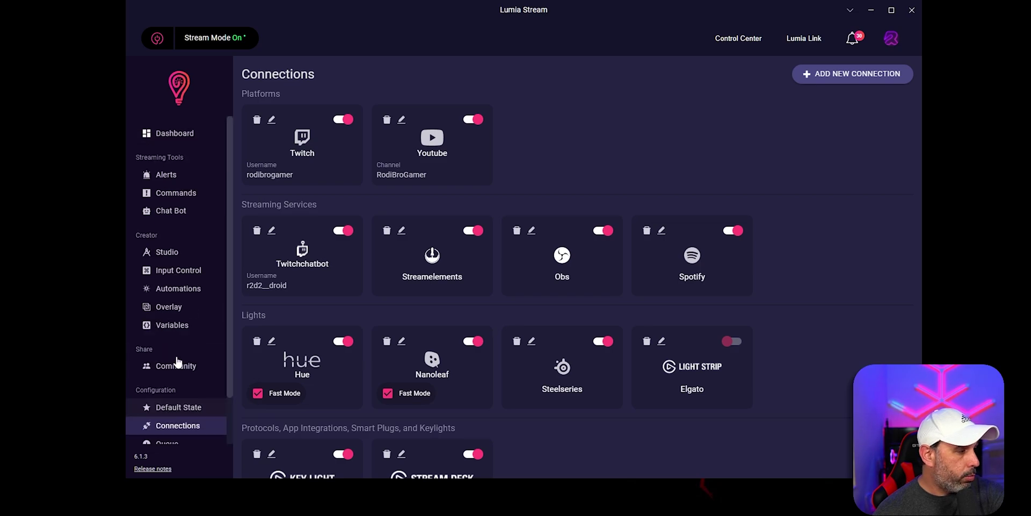
left_click(171, 134)
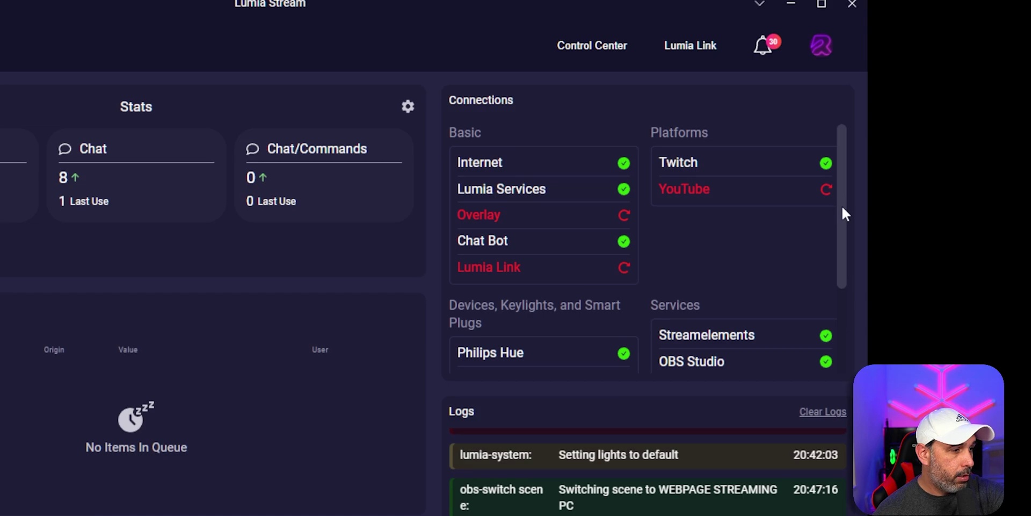
left_click_drag(842, 214, 842, 304)
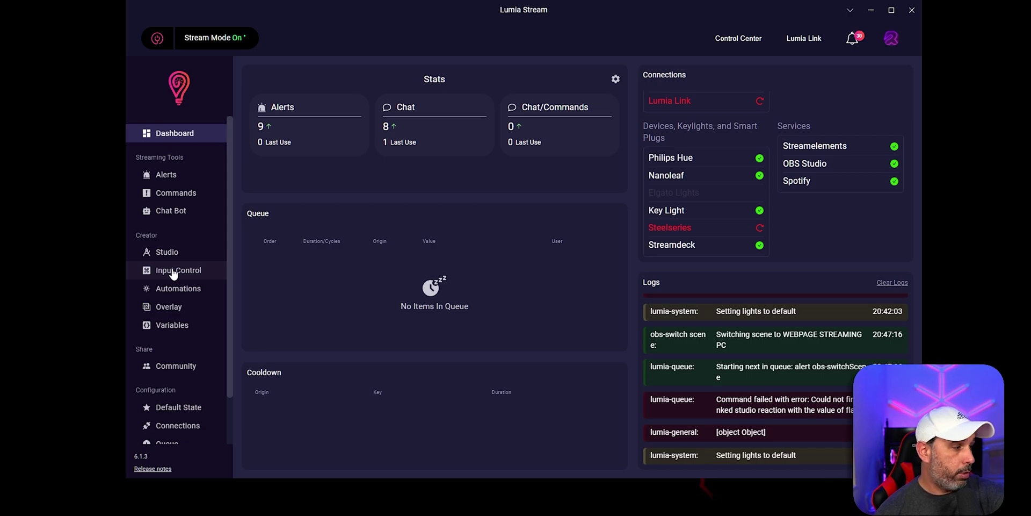
- Start a new animation in the Studio and set its first slot to No Light Change
left_click(172, 260)
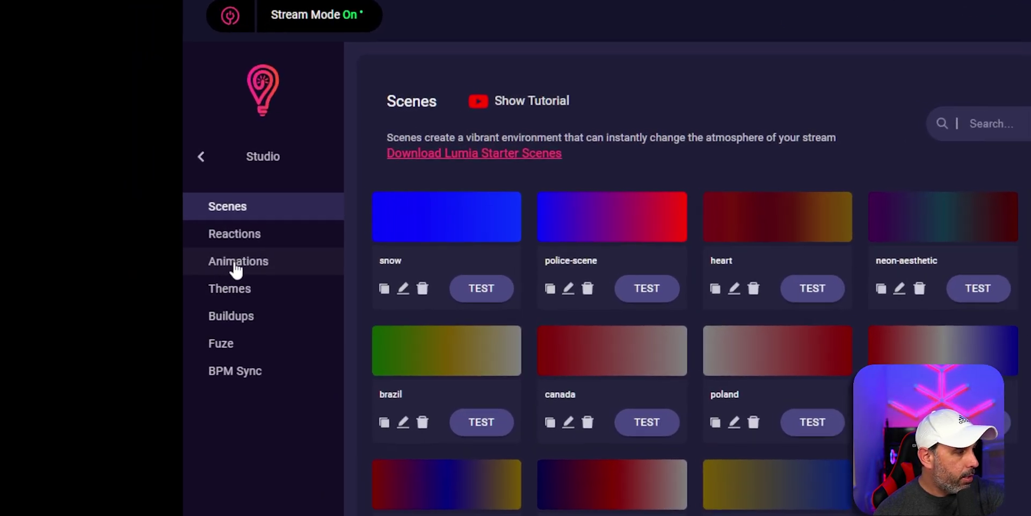
left_click(236, 270)
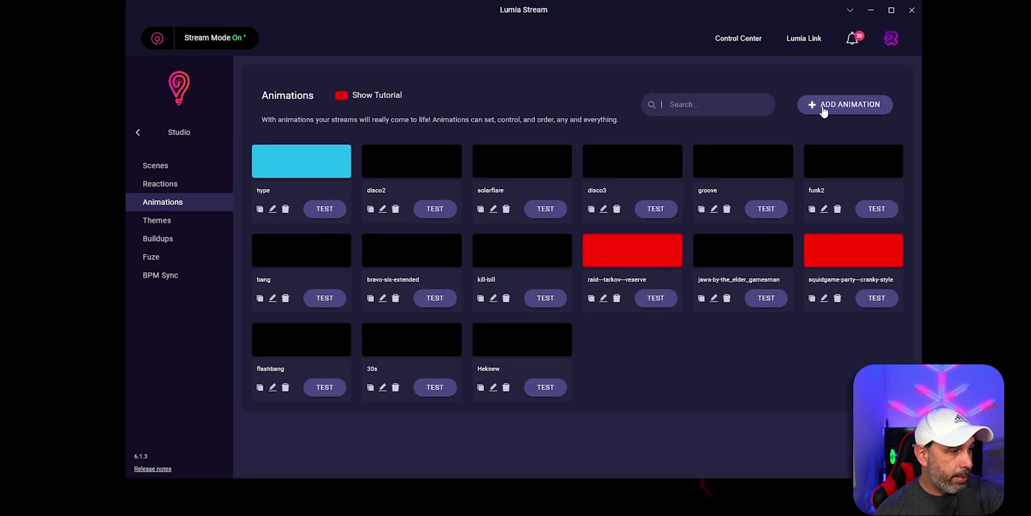
left_click(822, 107)
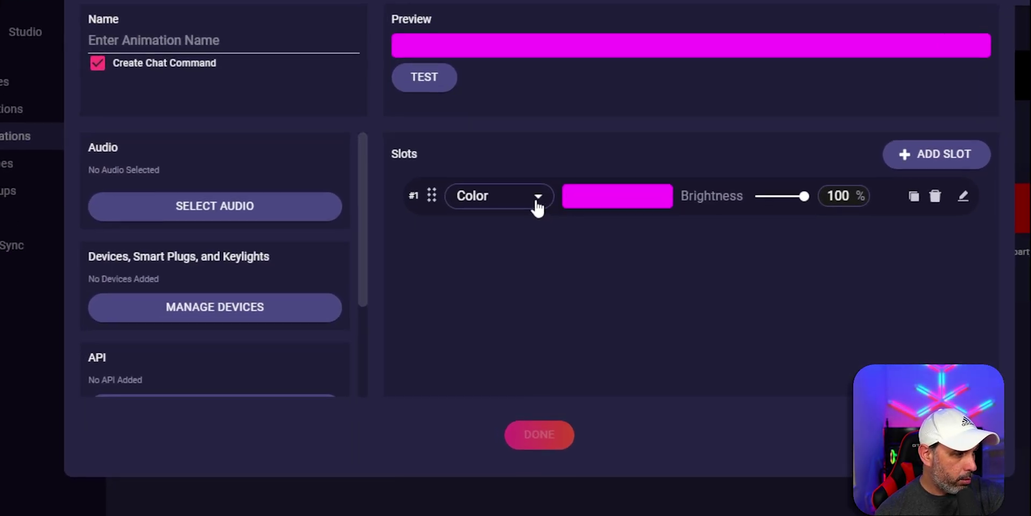
left_click(521, 242)
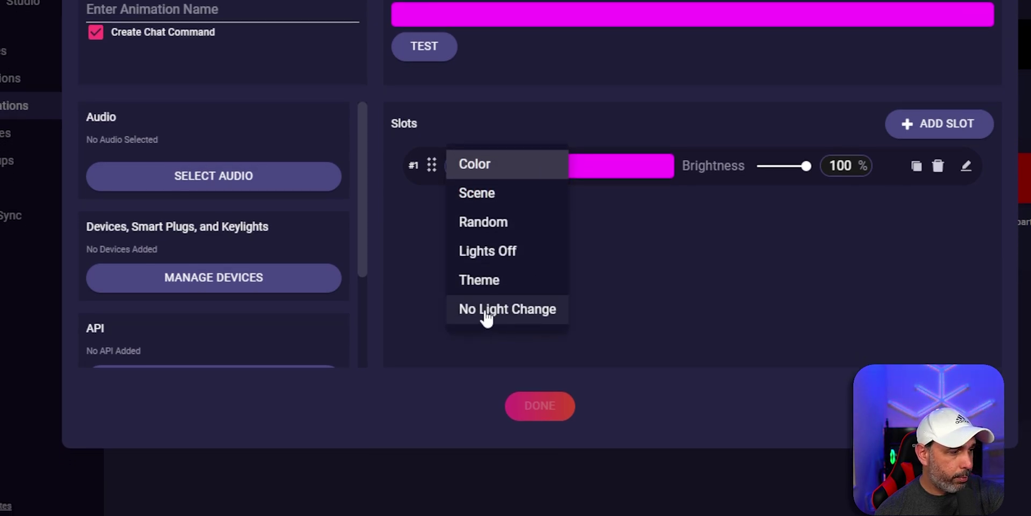
left_click(502, 317)
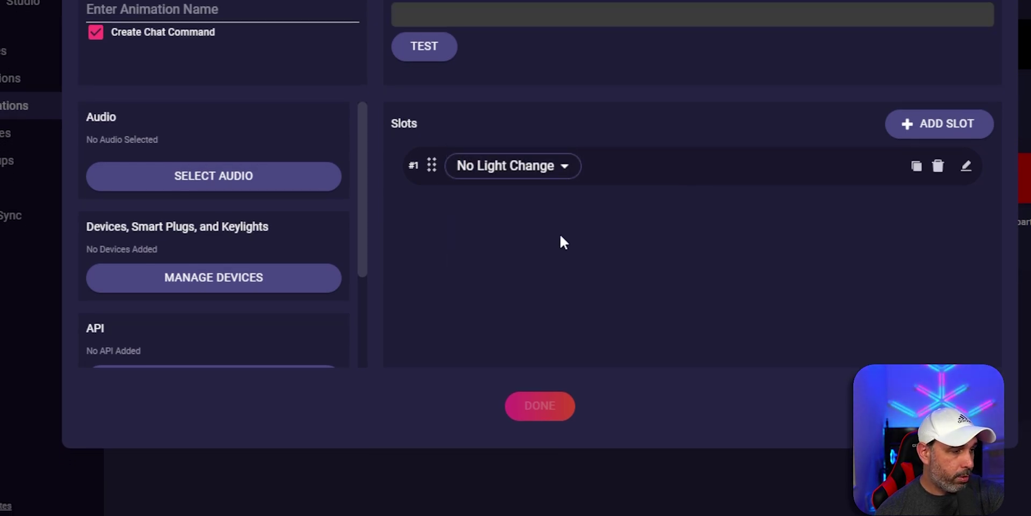
scroll(362, 194, "down", 1)
scroll(268, 185, "up", 1)
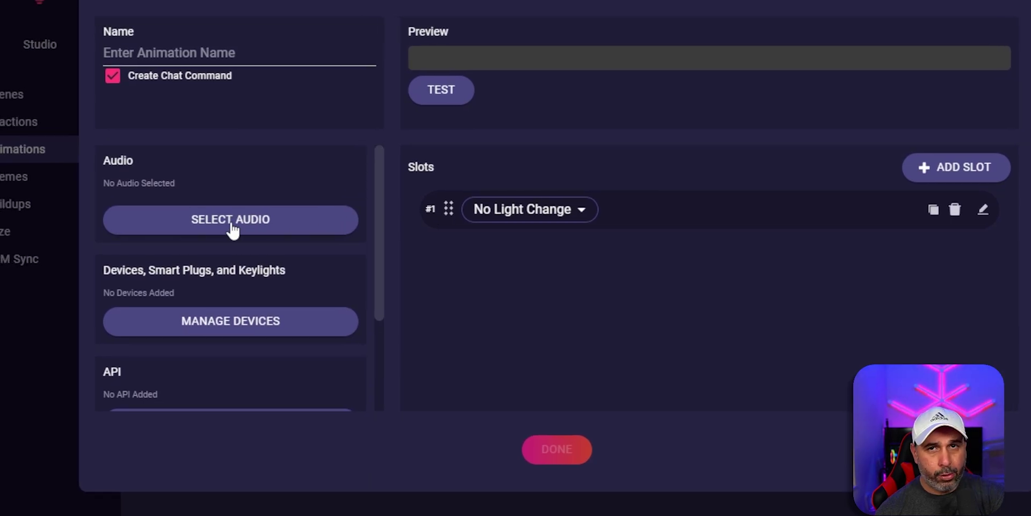
- Open the OBS action management for the new animation
left_click_drag(379, 226, 379, 290)
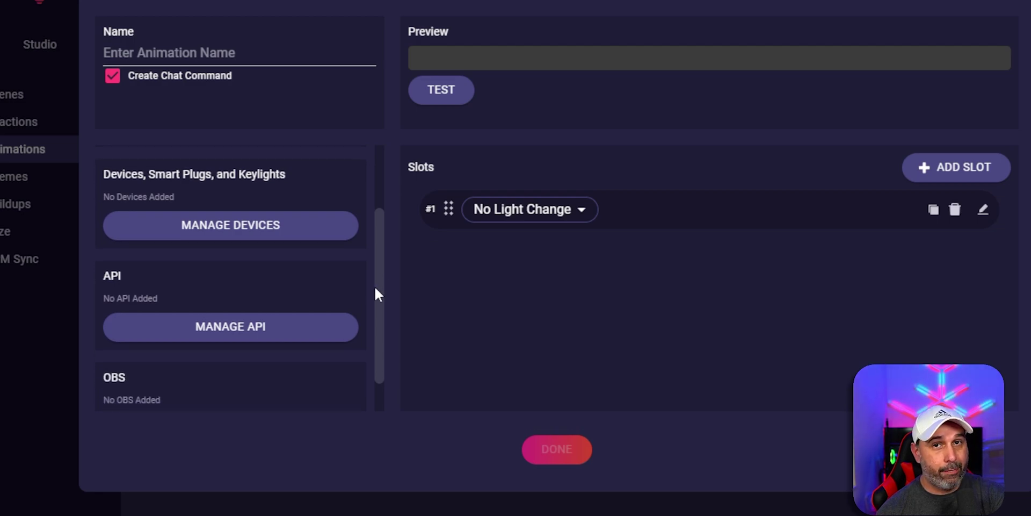
left_click_drag(379, 287, 380, 308)
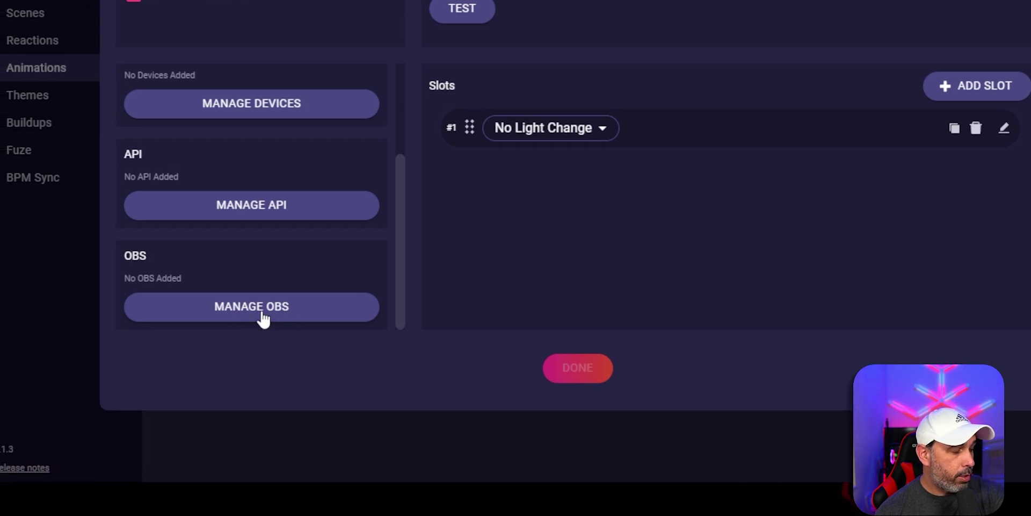
left_click(263, 319)
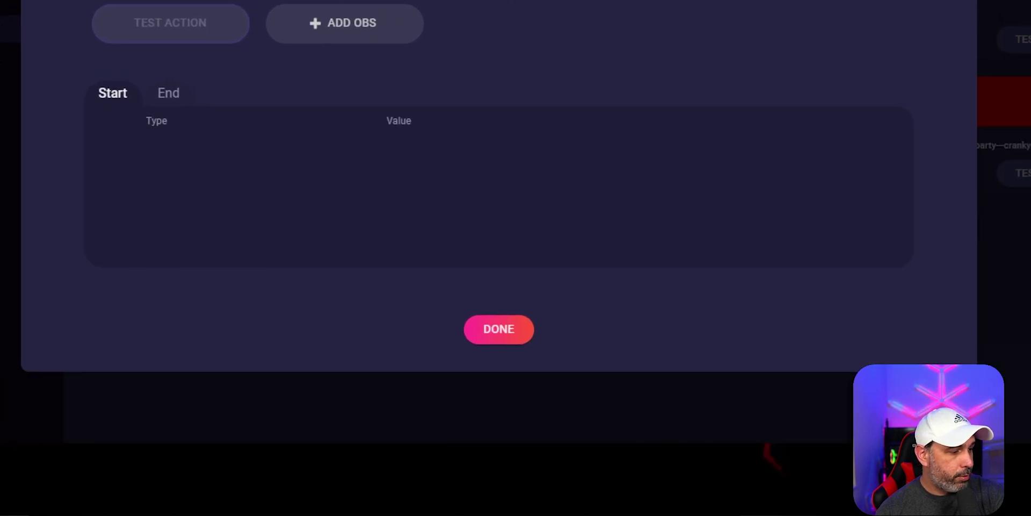
- Switch to OBS Studio and add a new media source named TEST EFFECT to the current scene with Make source visible disabled
mouse_move(784, 512)
left_click(785, 462)
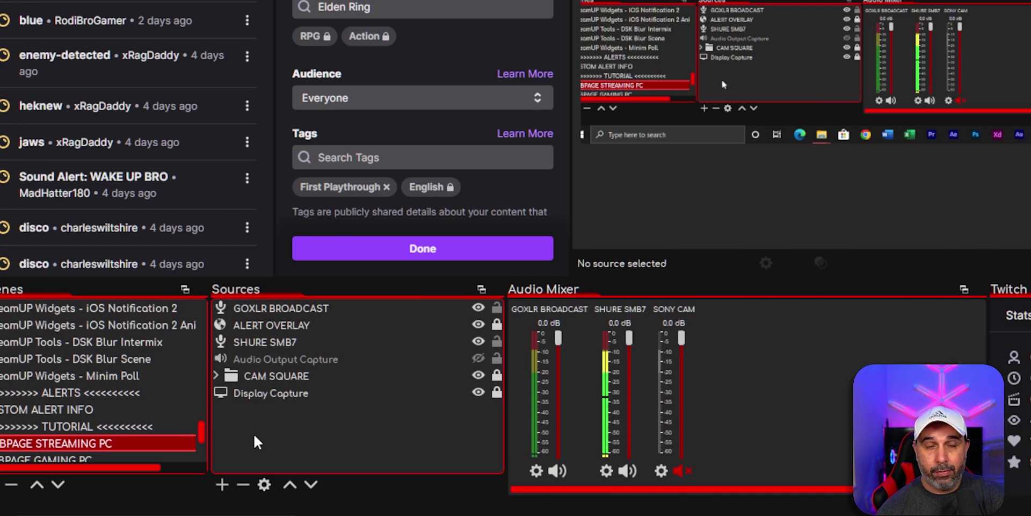
left_click(222, 484)
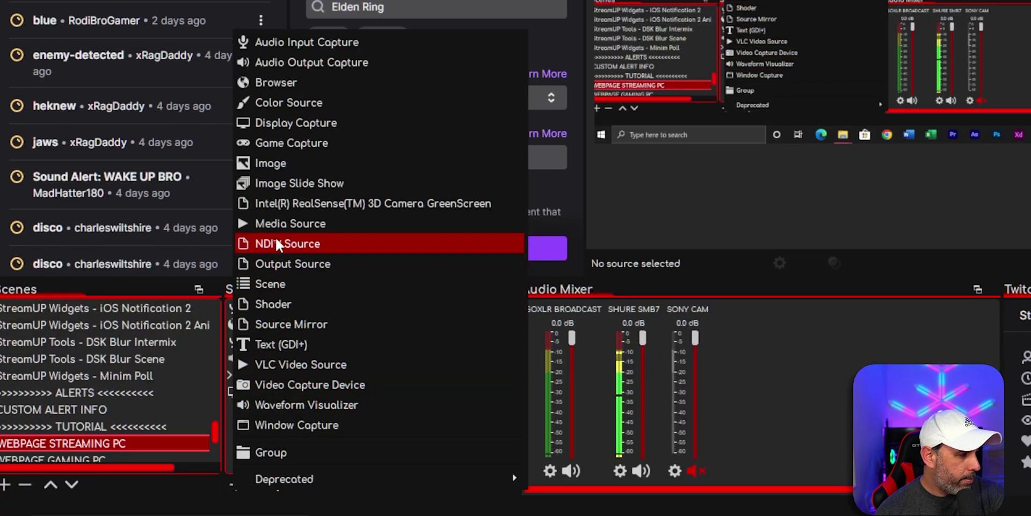
left_click(309, 224)
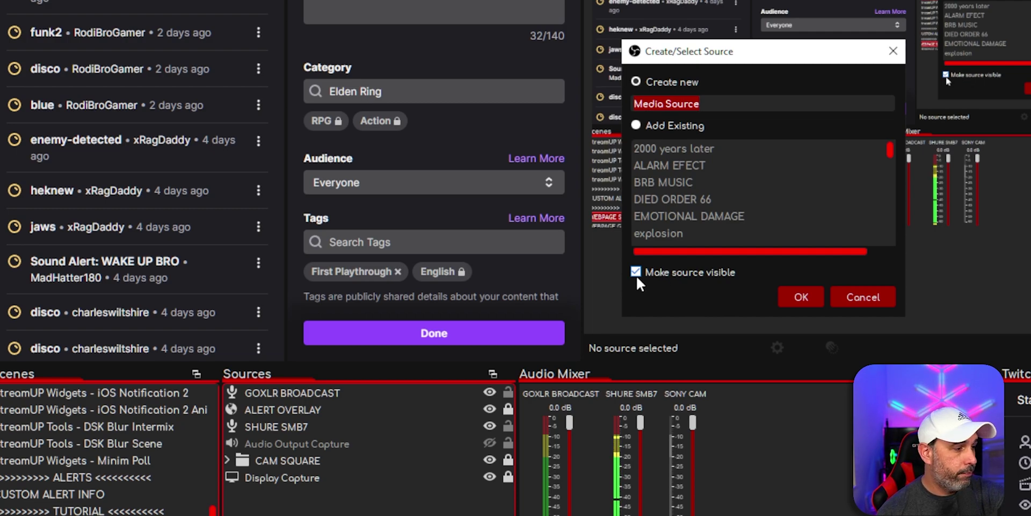
left_click(637, 274)
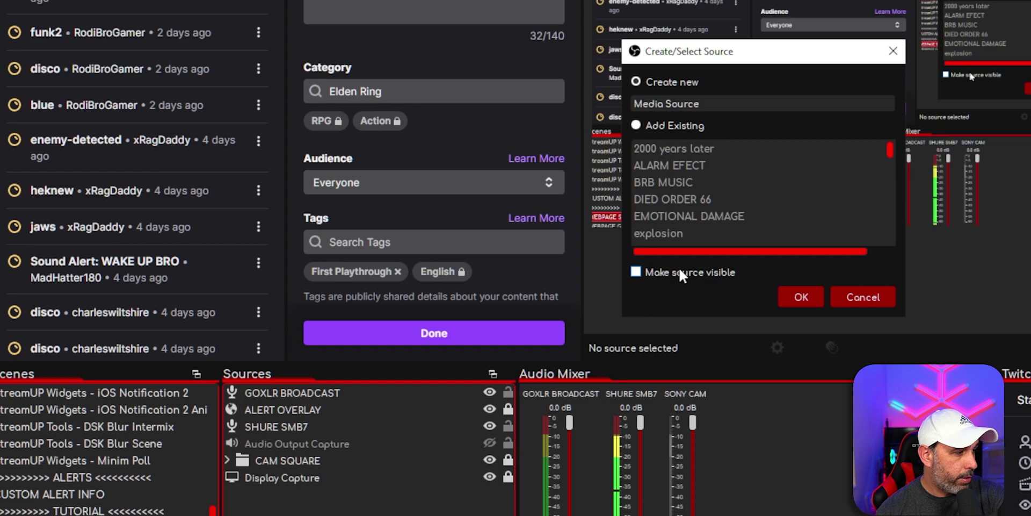
left_click(720, 103)
key("BackSpace")
key("BackSpace")
key("BackSpace")
key("BackSpace")
key("BackSpace")
key("BackSpace")
key("BackSpace")
key("BackSpace")
key("BackSpace")
key("BackSpace")
key("BackSpace")
key("BackSpace")
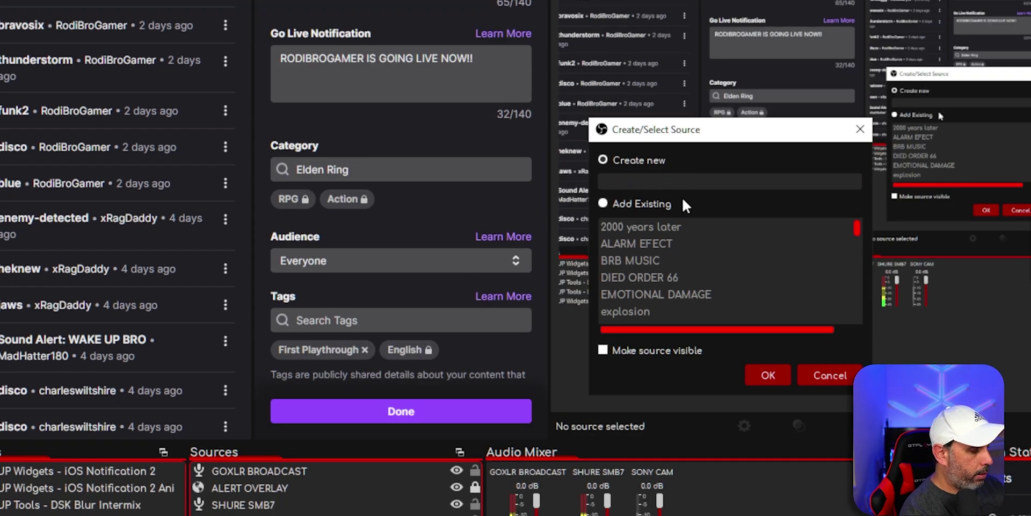
type("TEST EF")
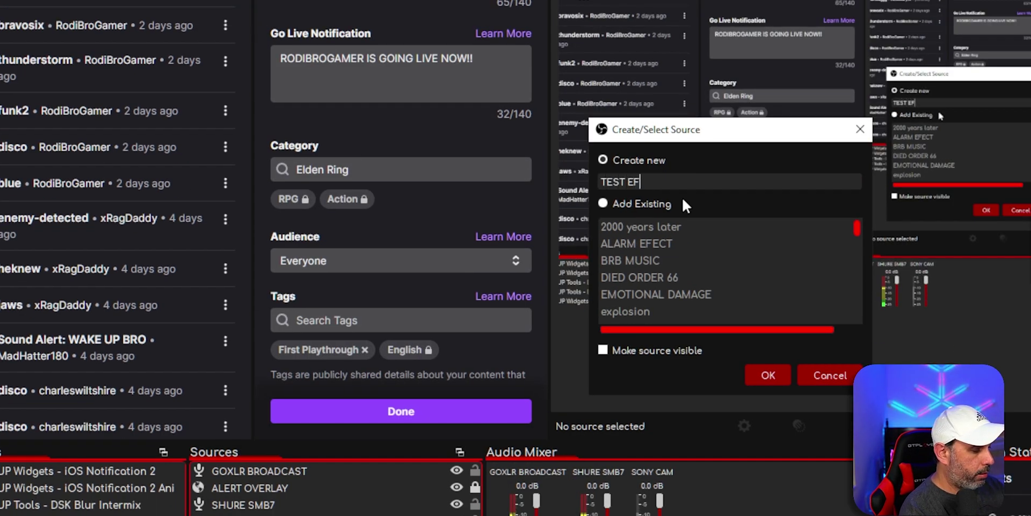
type("FECT")
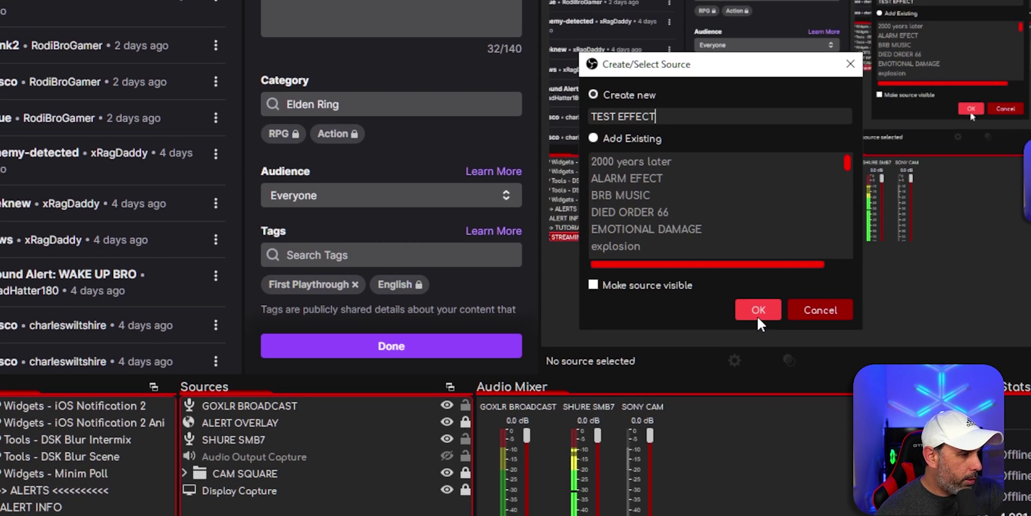
left_click(757, 316)
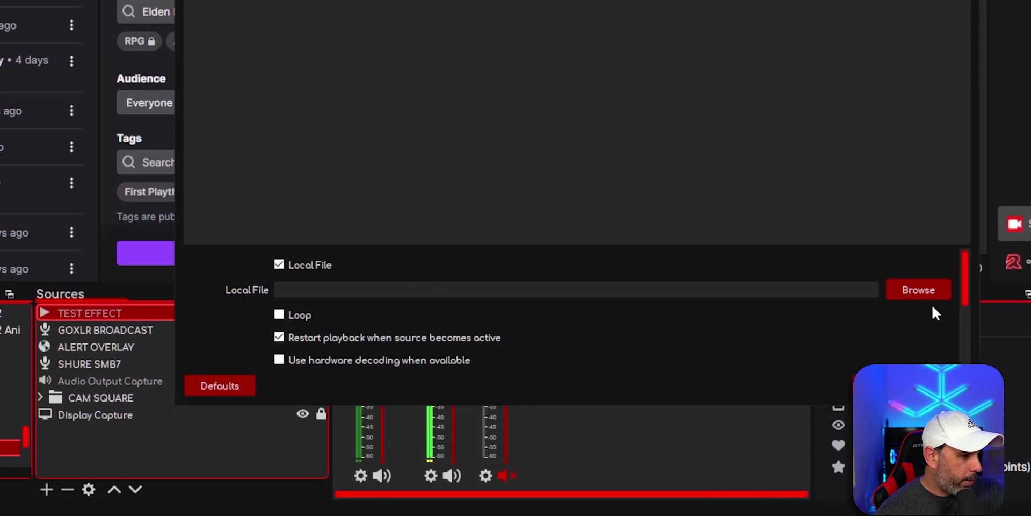
- Load Math Equations Chalk screen green.mp4 from the desktop's EFFECTS folder as the local file of the TEST EFFECT source
left_click(800, 293)
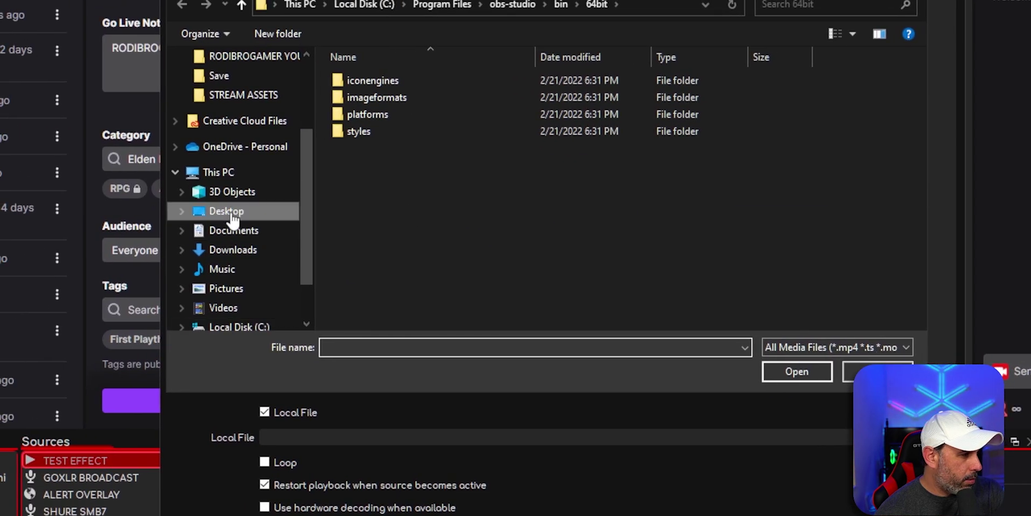
left_click(123, 24)
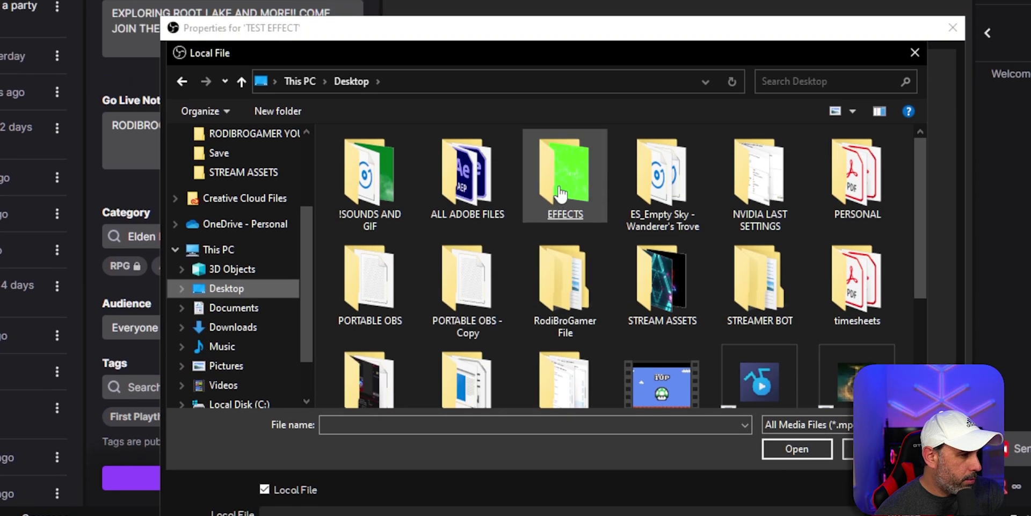
double_click(558, 107)
double_click(370, 94)
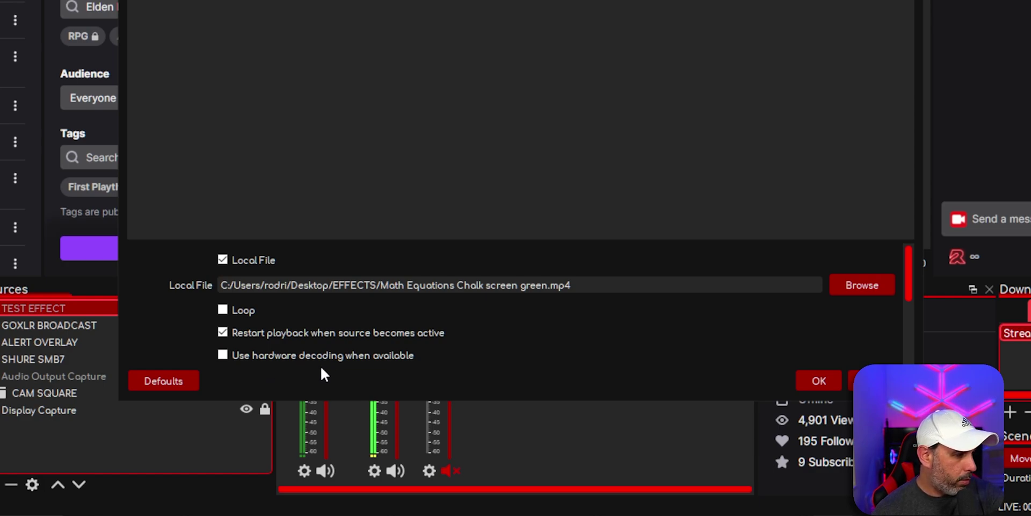
- Enable hardware decoding when available for TEST EFFECT, check the remaining playback options, and accept the source properties
left_click(224, 356)
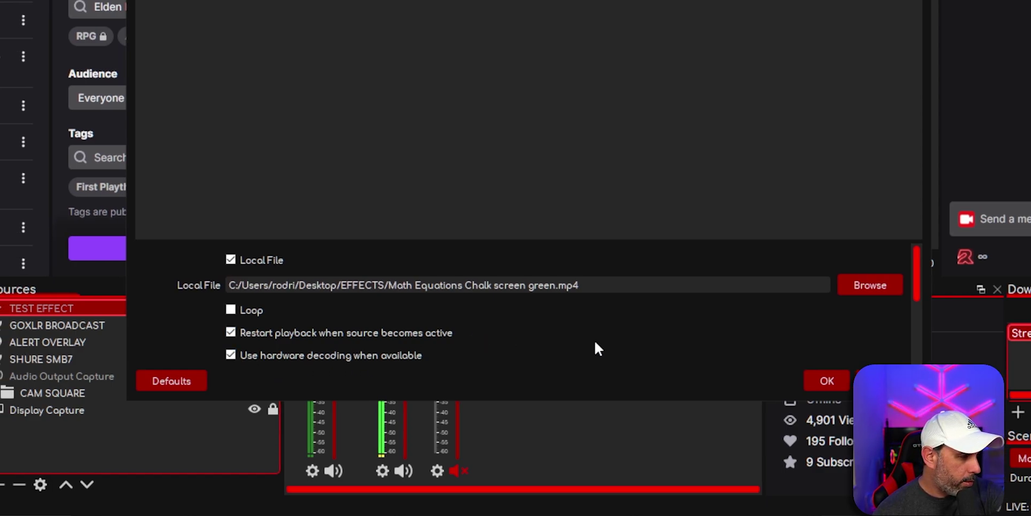
left_click_drag(918, 282, 918, 311)
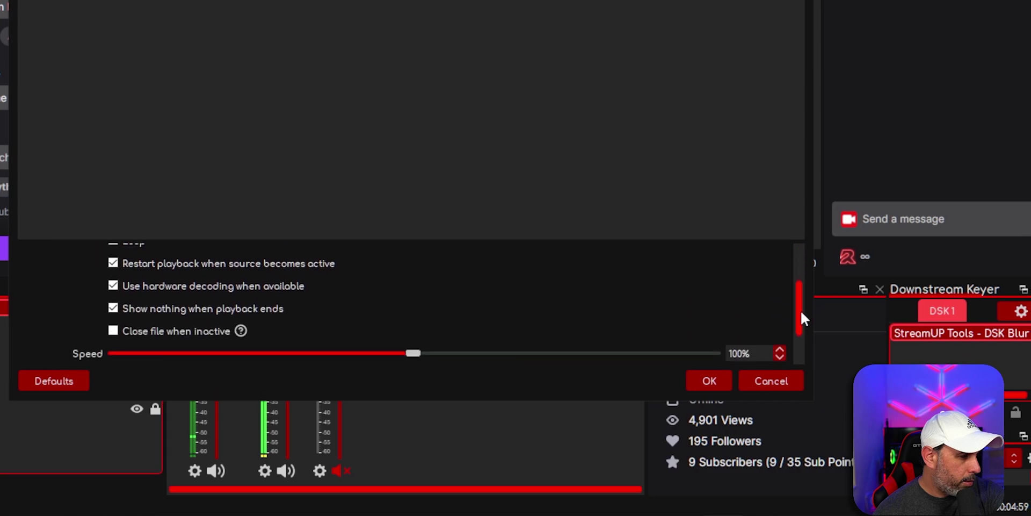
left_click_drag(801, 312, 830, 323)
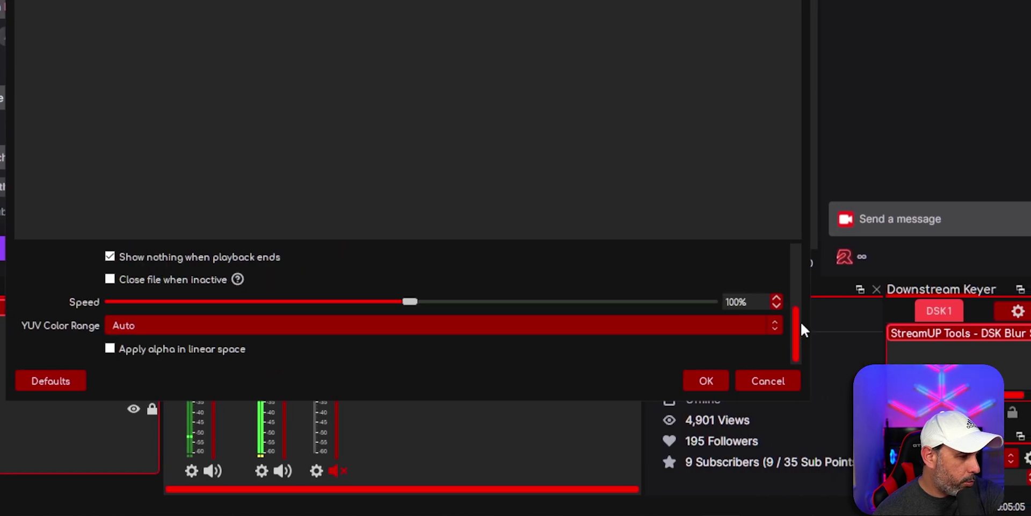
left_click(705, 380)
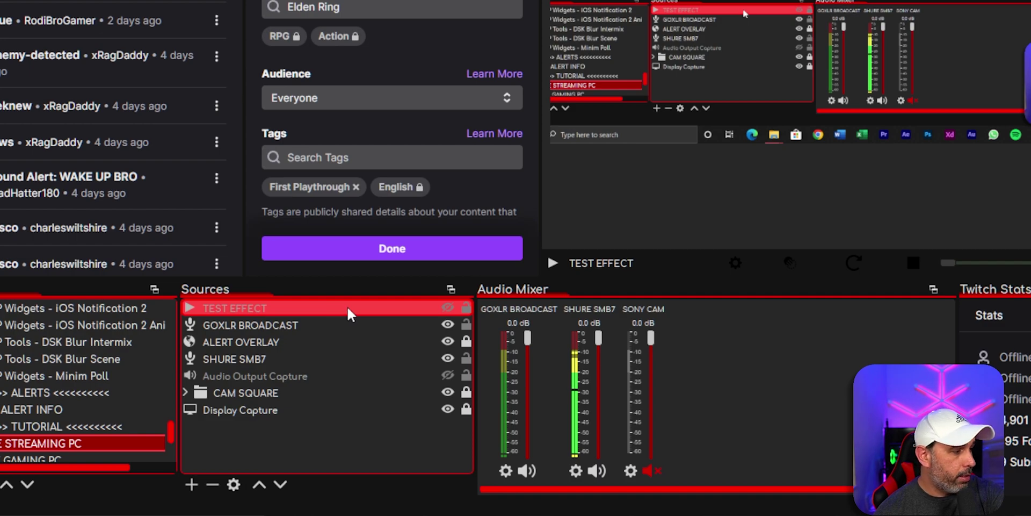
- Add a Chroma Key effect filter to TEST EFFECT with its default green settings, and preview the source by showing and hiding it
right_click(336, 310)
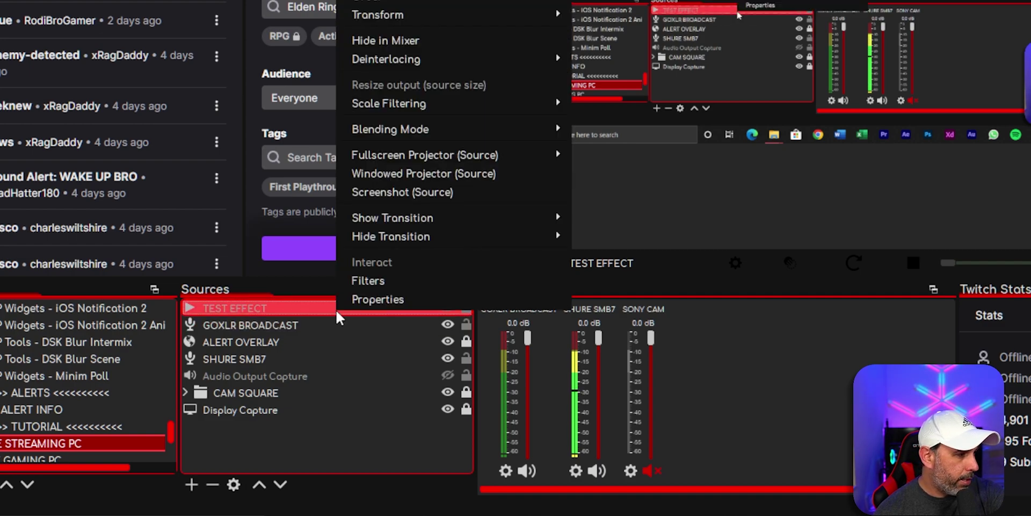
left_click(387, 280)
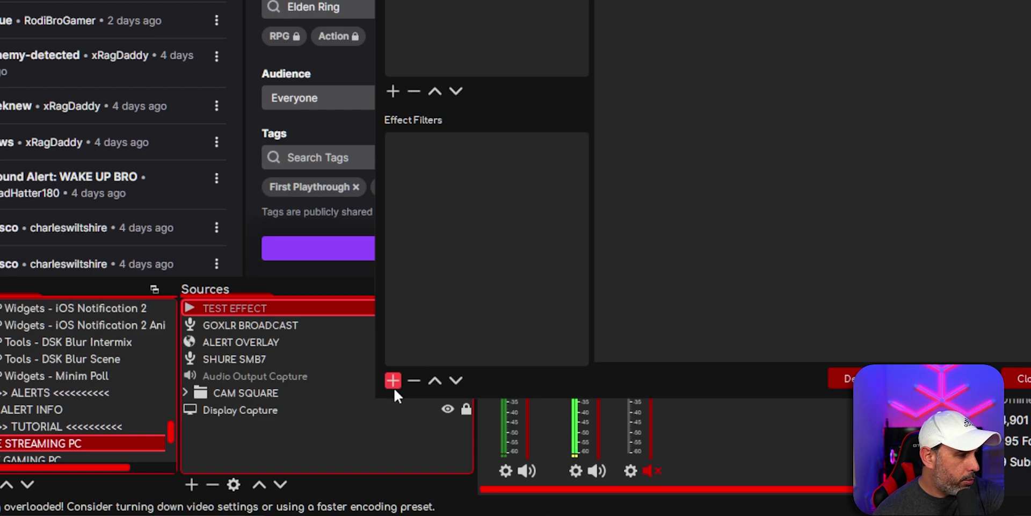
left_click(393, 381)
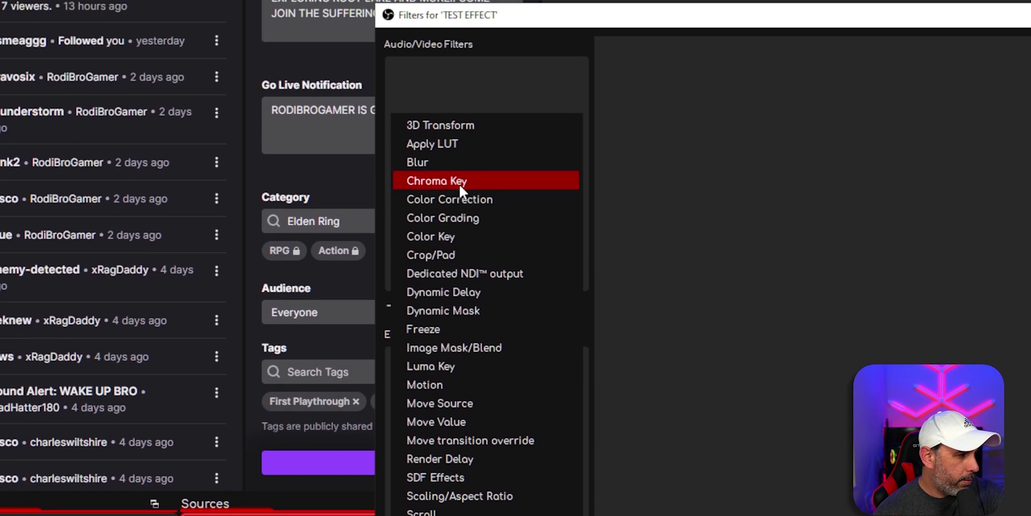
left_click(461, 183)
left_click(683, 344)
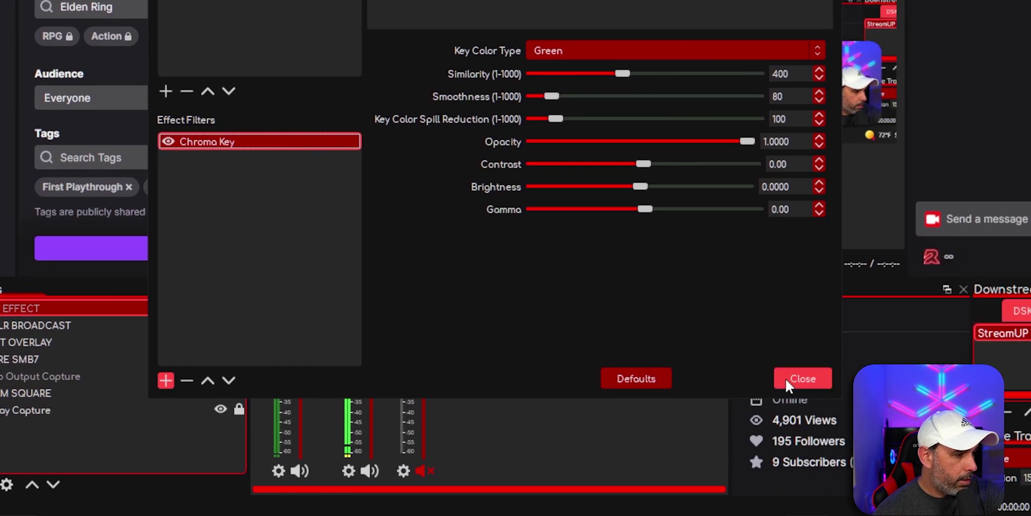
left_click(783, 379)
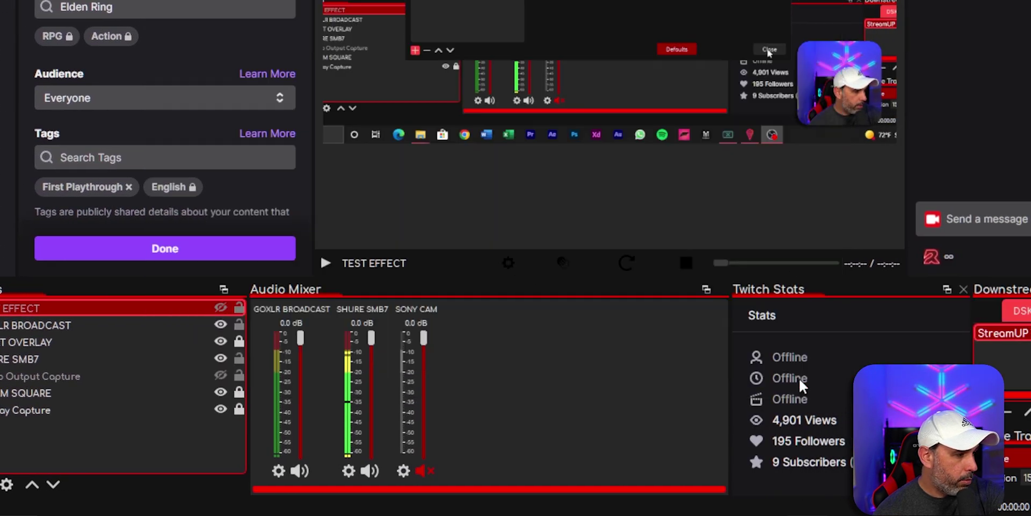
left_click(230, 308)
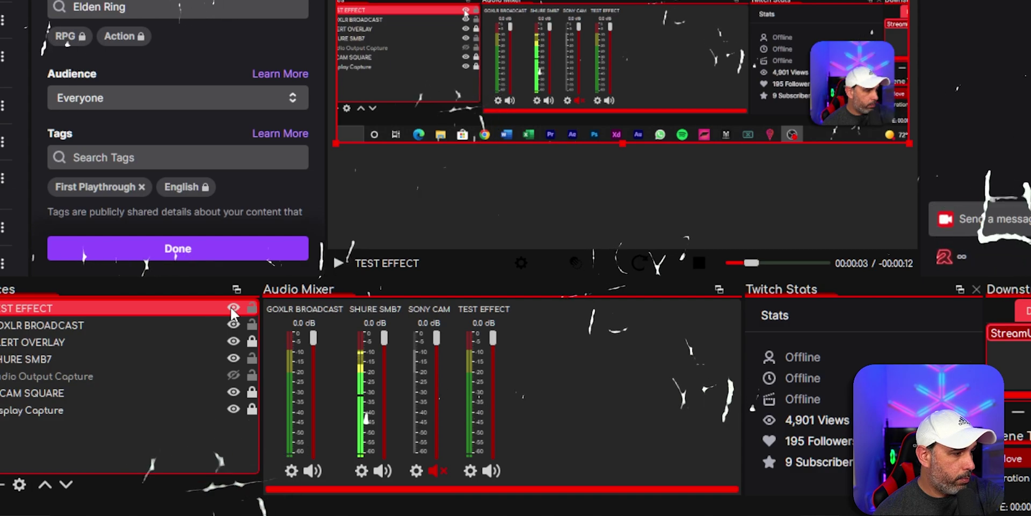
left_click(232, 307)
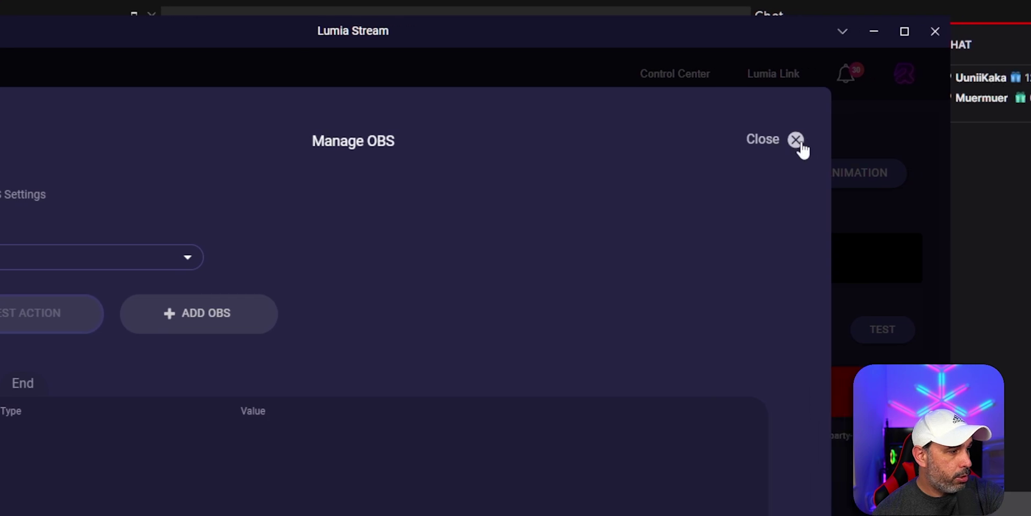
- Switch to Lumia Stream, leave the OBS action management, and name the new animation TEST EFFECT
left_click(797, 141)
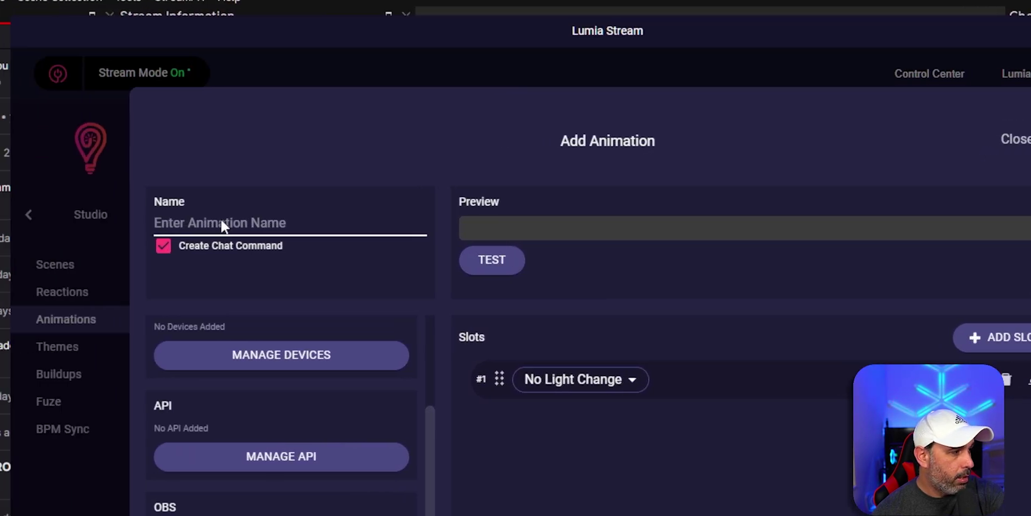
left_click(222, 222)
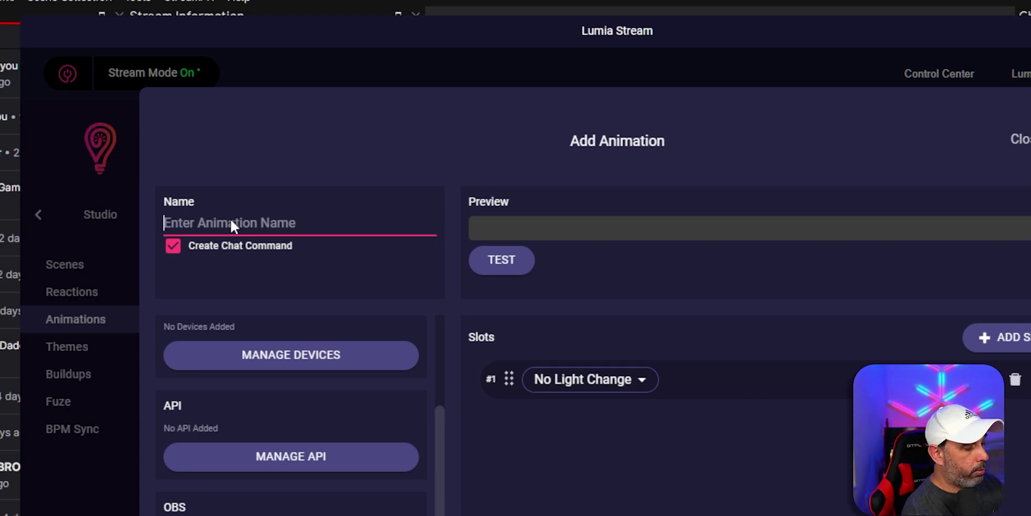
type("TES")
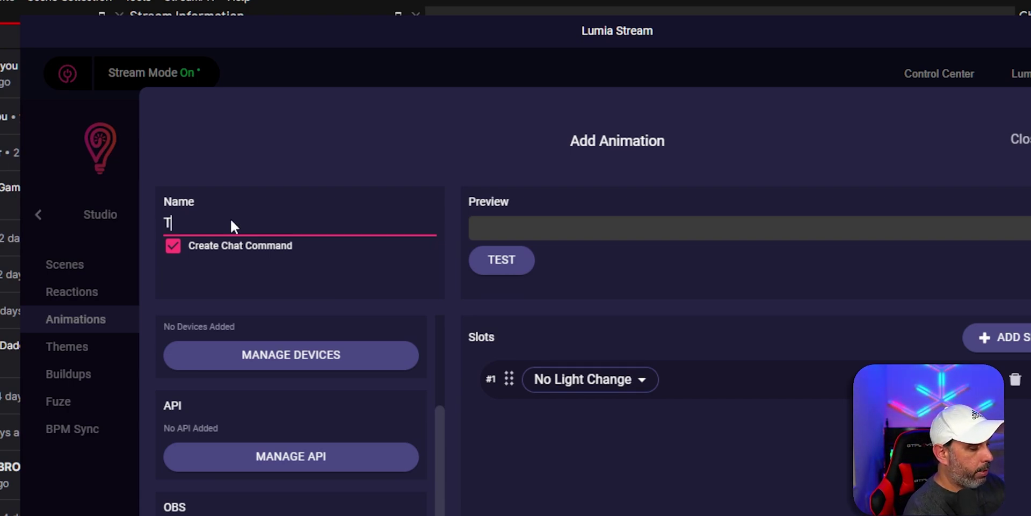
type("T EFFECT")
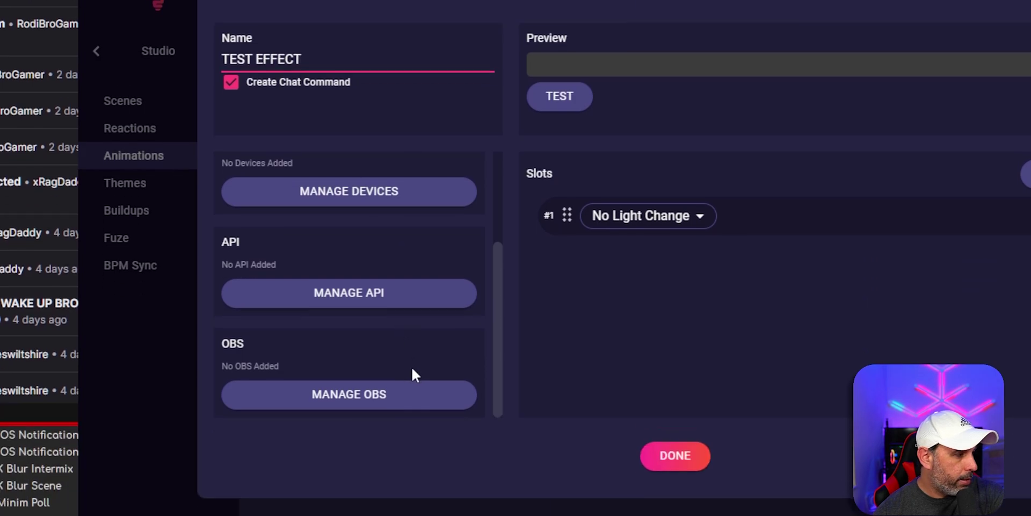
- Open the OBS action management for the TEST EFFECT animation and choose Source Visibility Set as the action type
left_click(335, 486)
left_click(321, 365)
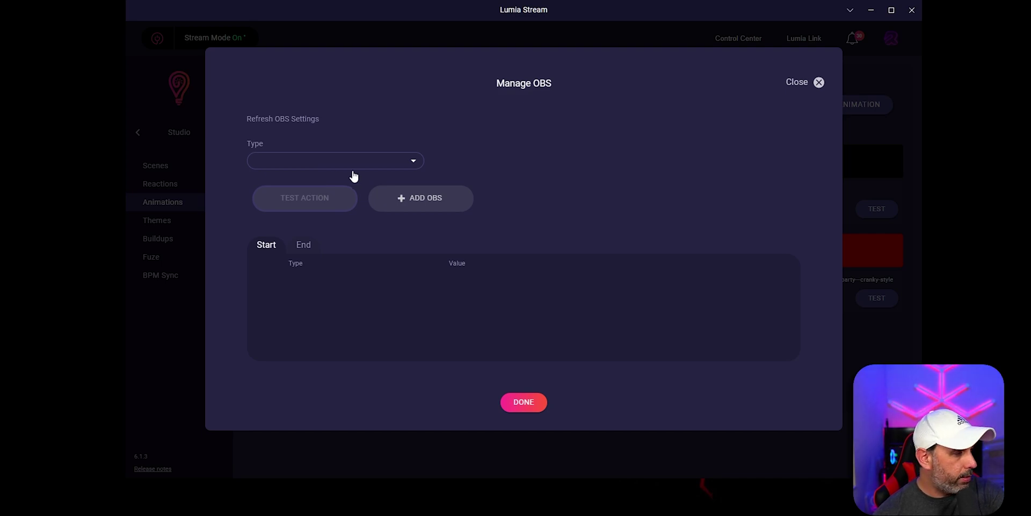
left_click(333, 164)
scroll(319, 408, "down", 2)
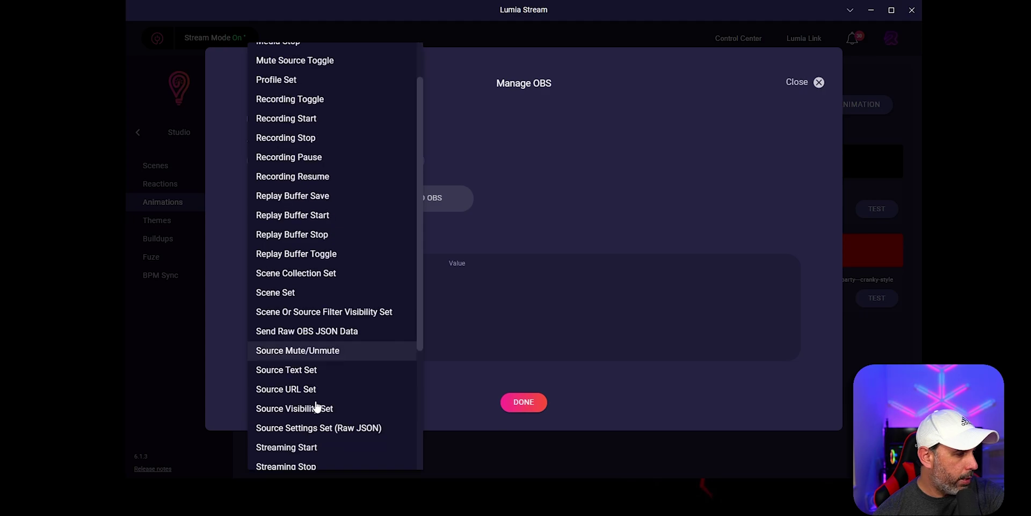
scroll(306, 397, "down", 2)
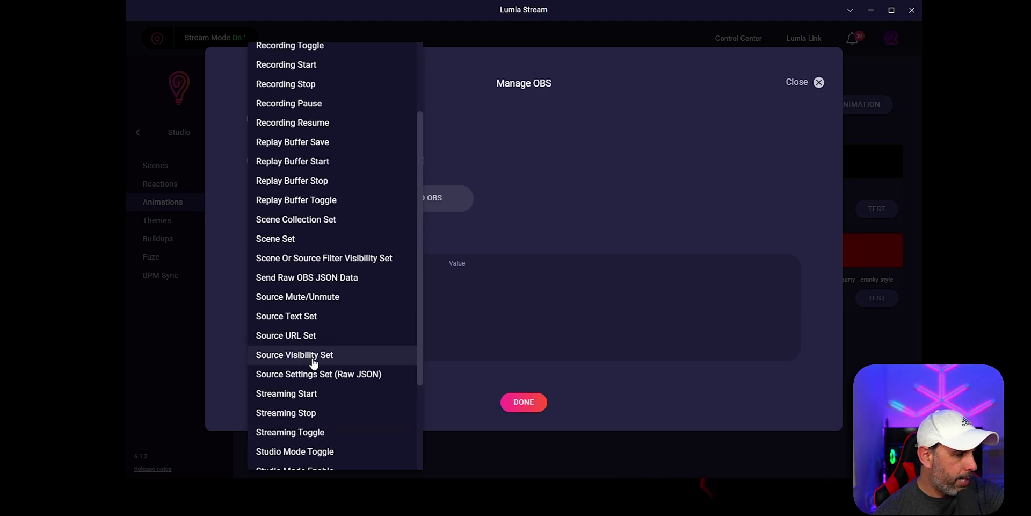
left_click(314, 360)
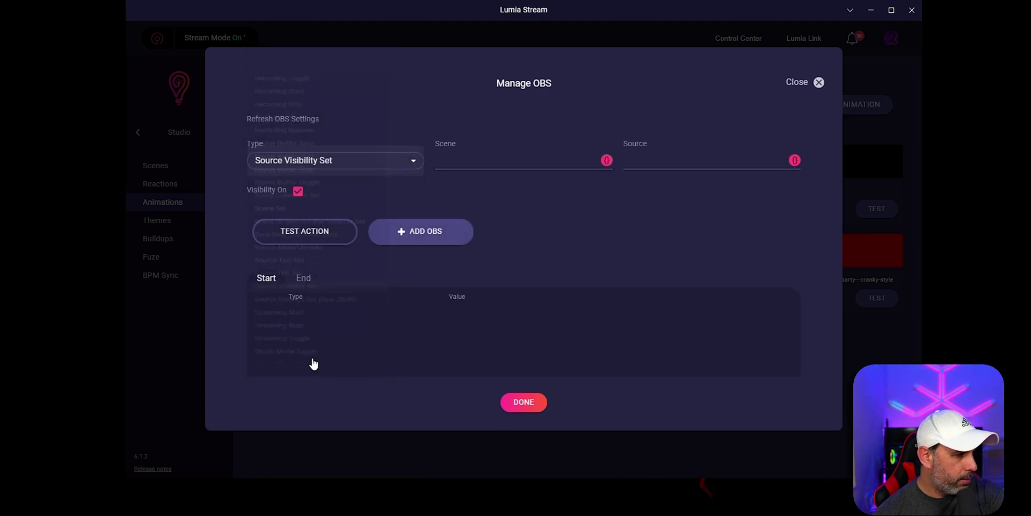
- Set the action's scene to WEBPAGE STREAMING PC and look for TEST EFFECT among its available sources
left_click(518, 162)
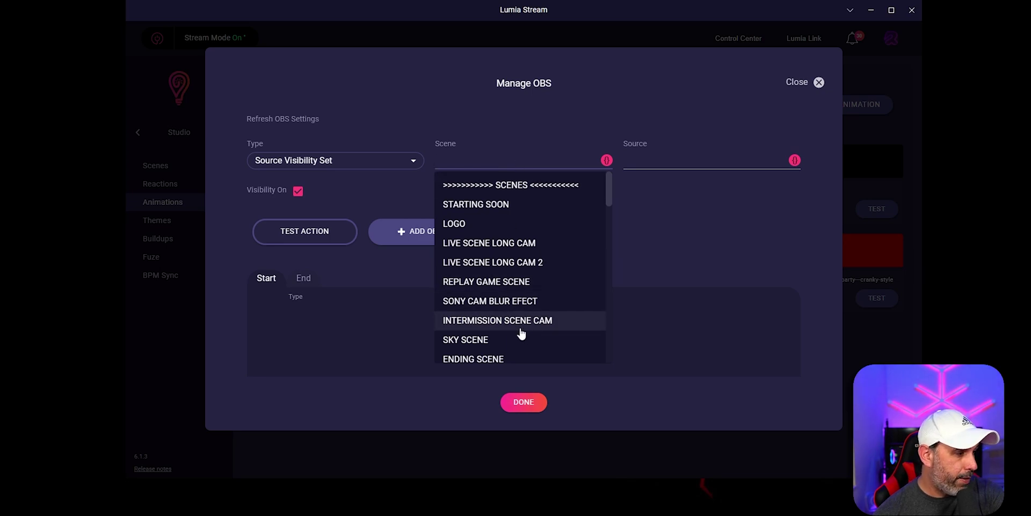
scroll(518, 331, "down", 10)
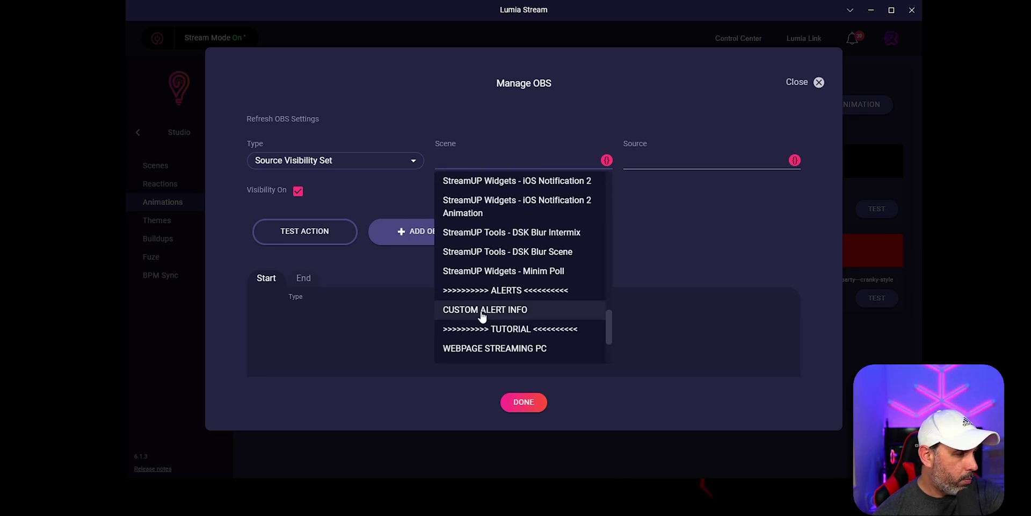
scroll(481, 313, "down", 2)
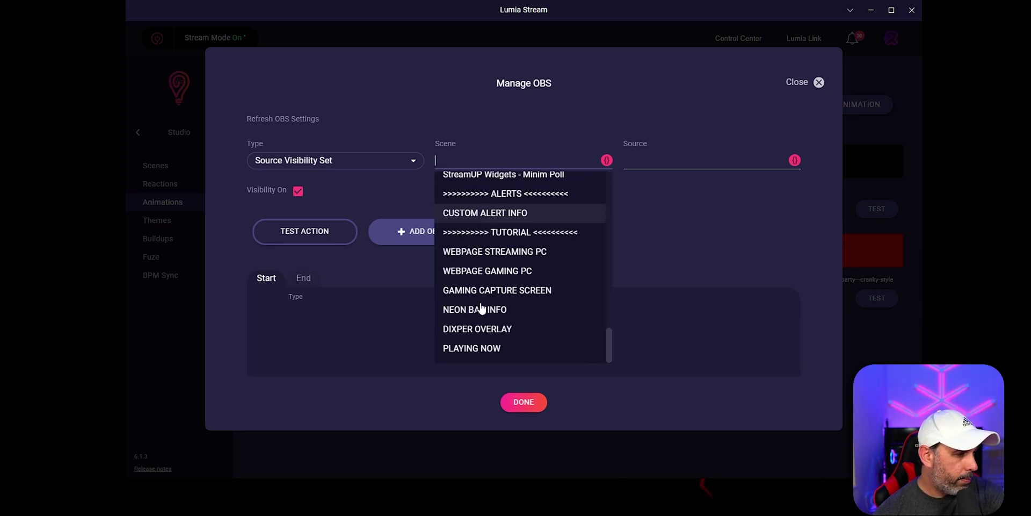
left_click(491, 257)
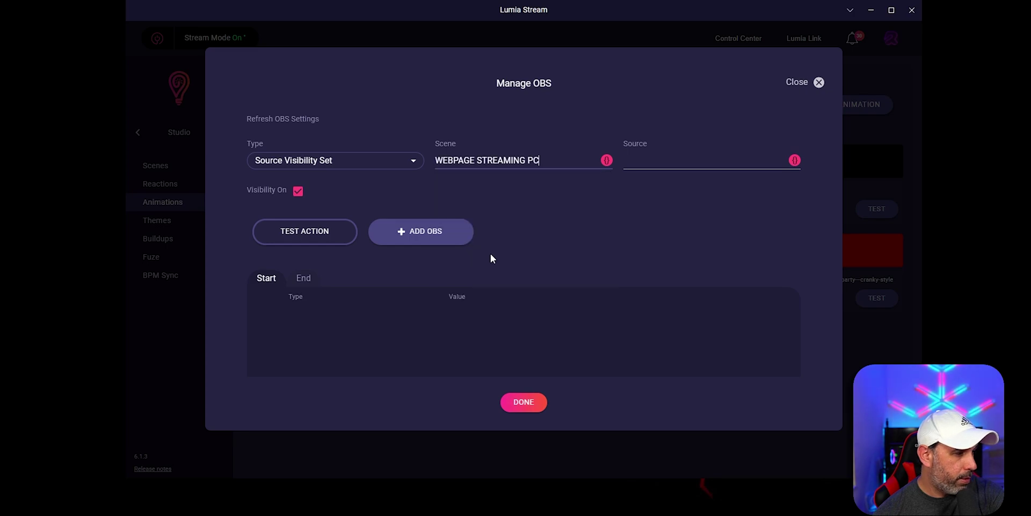
left_click(685, 160)
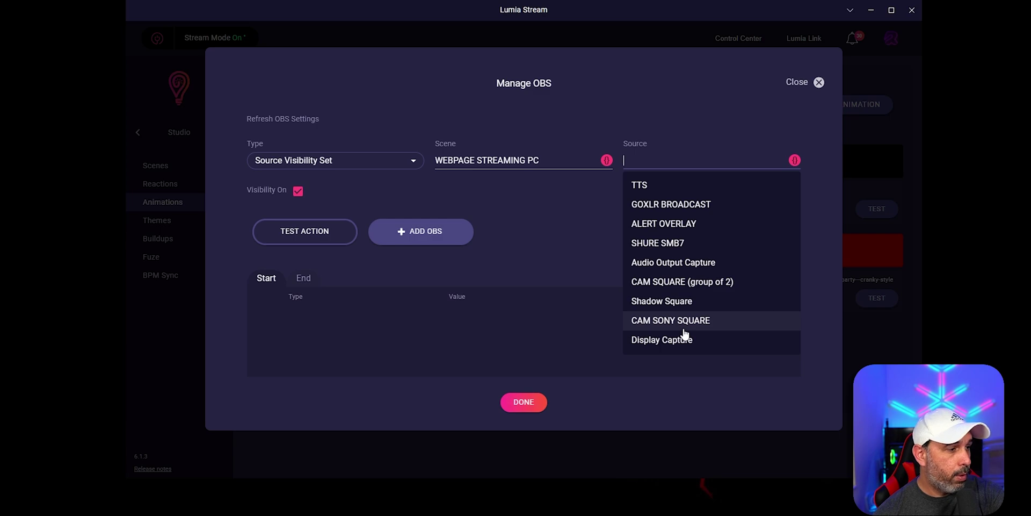
left_click(693, 113)
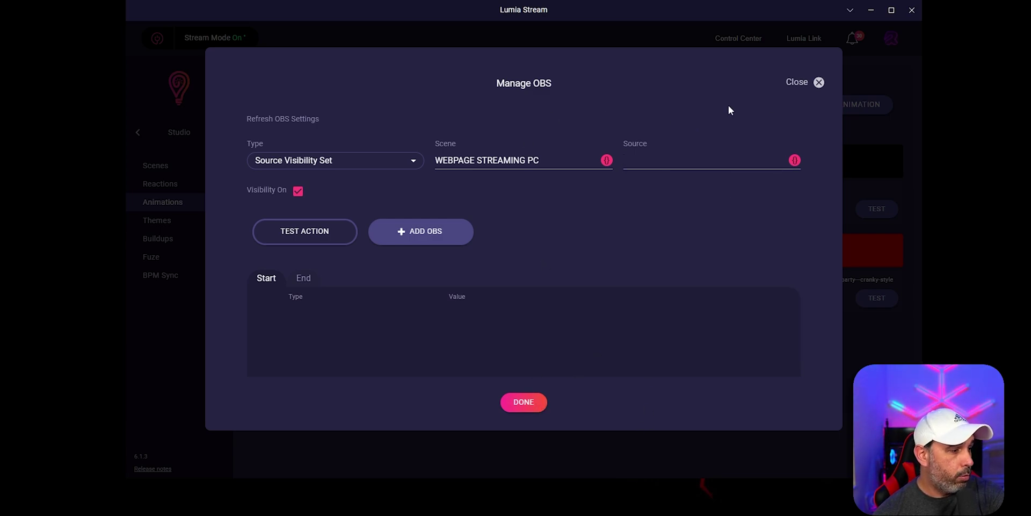
- Discard the unfinished animation and turn Stream Mode off and on again to refresh the OBS settings
left_click(818, 82)
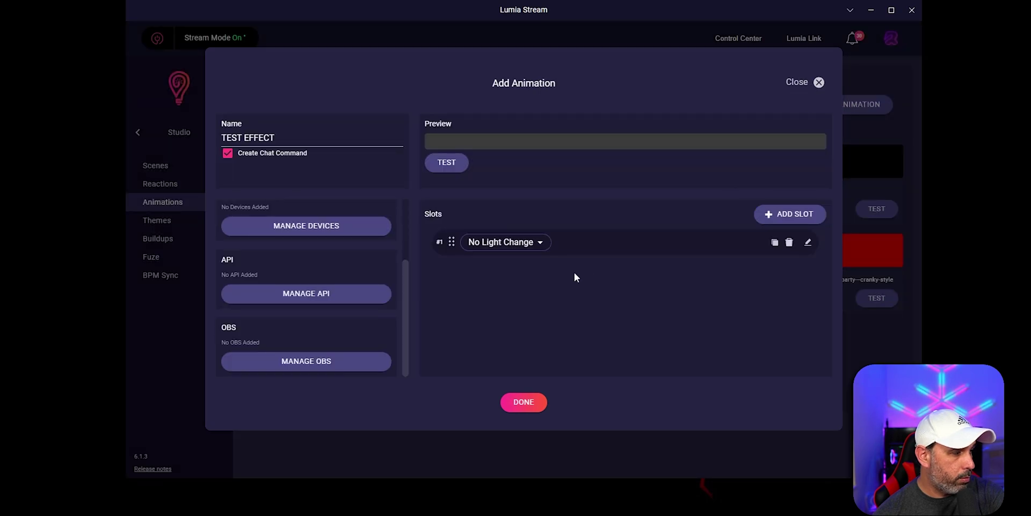
left_click(167, 92)
left_click(157, 43)
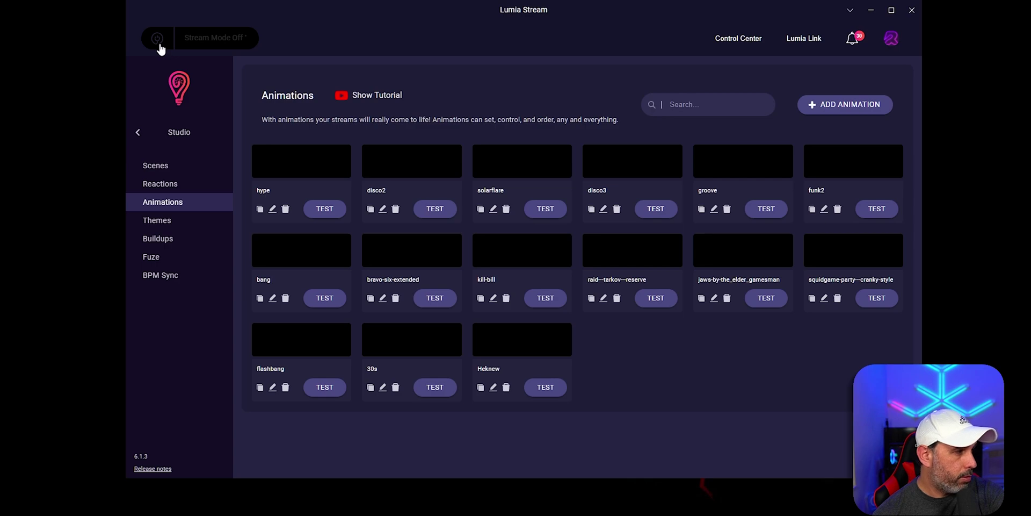
left_click(157, 43)
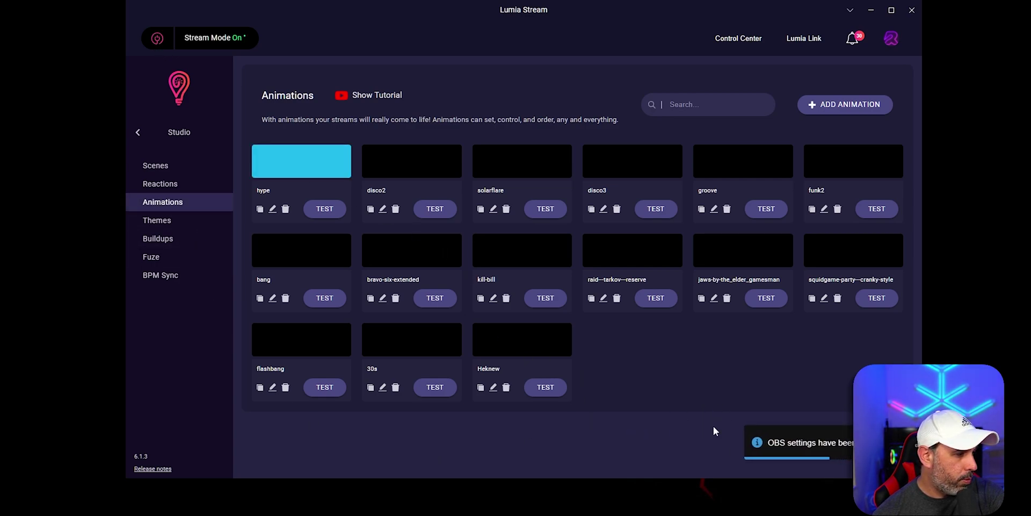
- Start a new animation and choose Source Visibility Set as the type of its OBS action
left_click(829, 104)
scroll(314, 312, "down", 3)
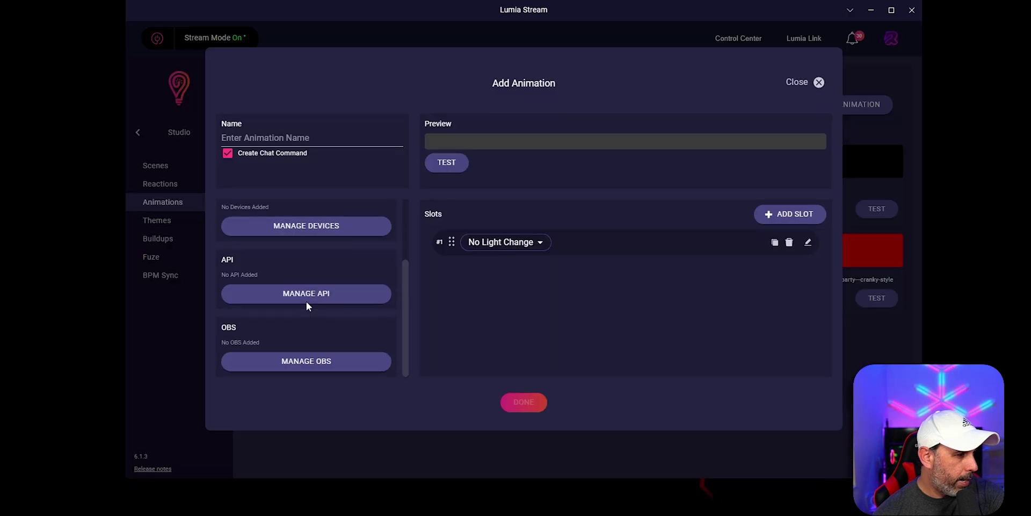
left_click(312, 367)
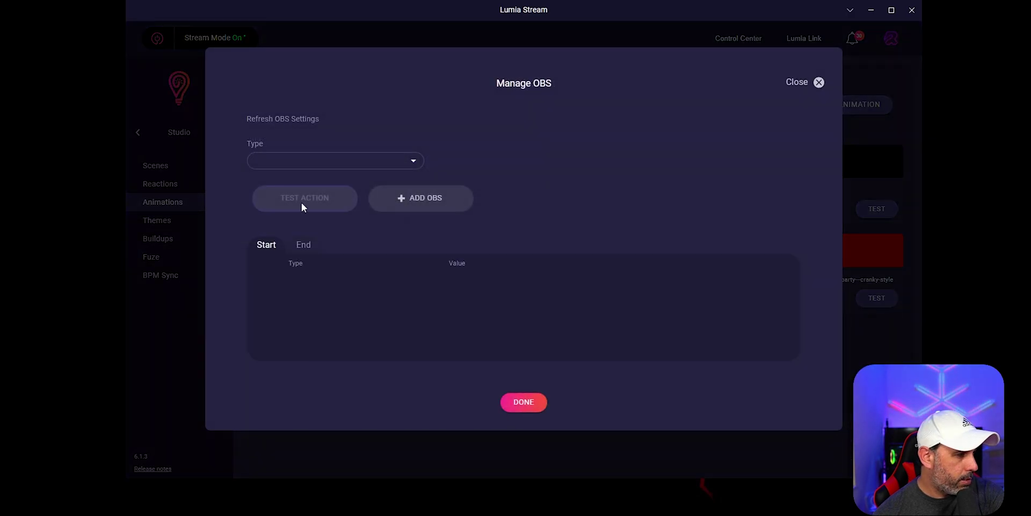
left_click(313, 167)
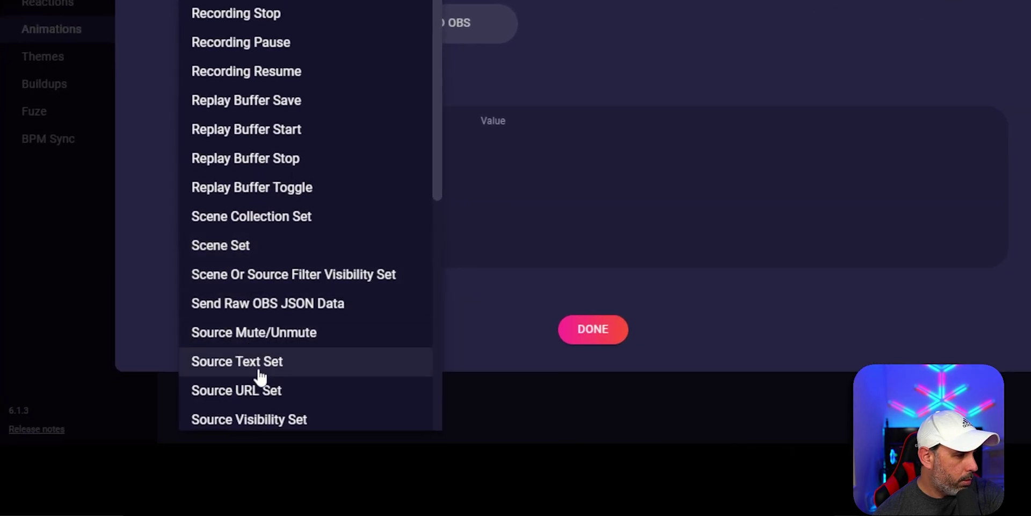
scroll(252, 370, "down", 2)
left_click(208, 344)
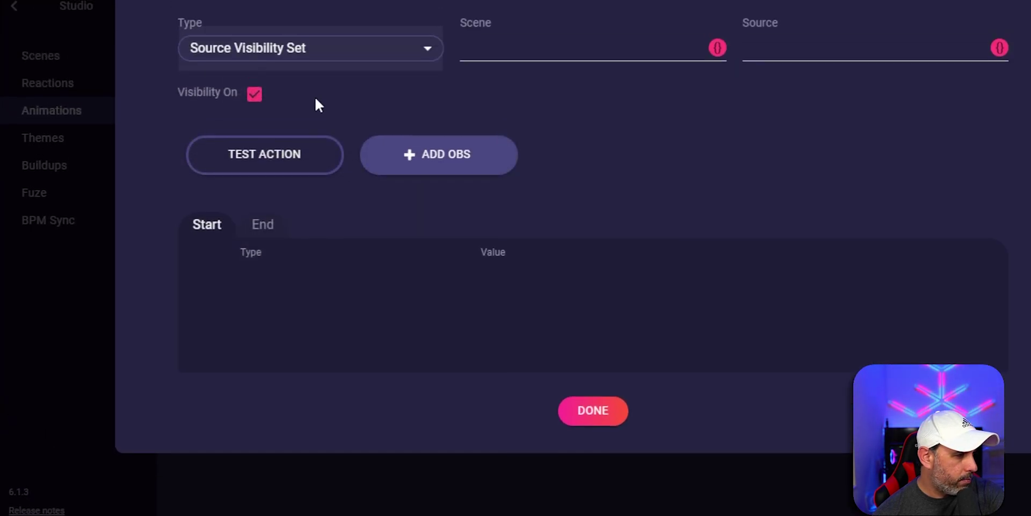
- Set the scene to WEBPAGE STREAMING PC and the source to TEST EFFECT with Visibility On, and add the action to the Start list
left_click(569, 197)
scroll(553, 429, "down", 10)
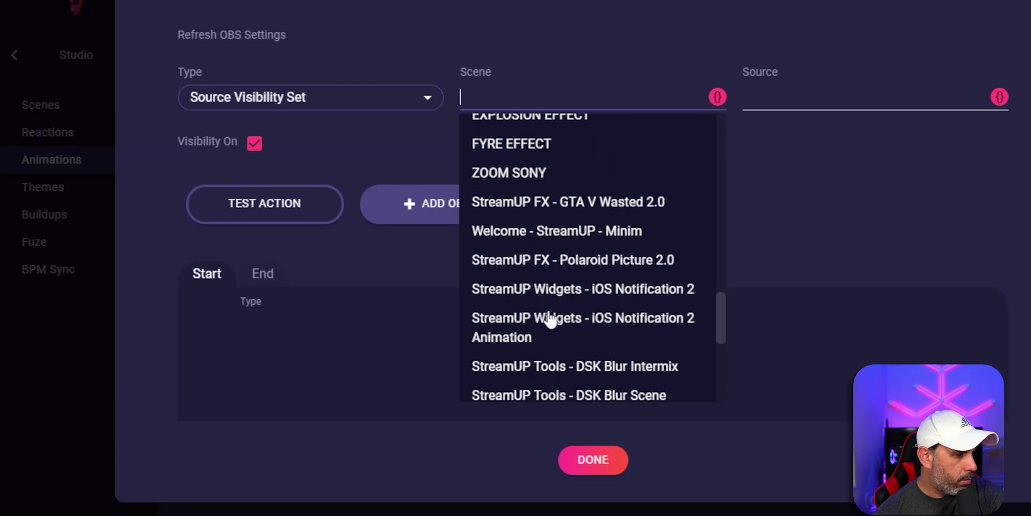
scroll(550, 320, "down", 5)
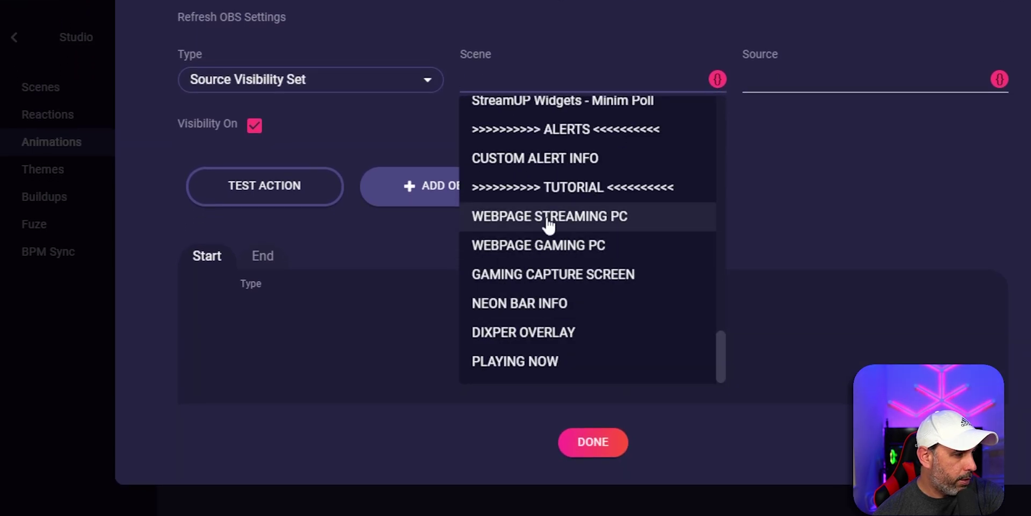
left_click(569, 220)
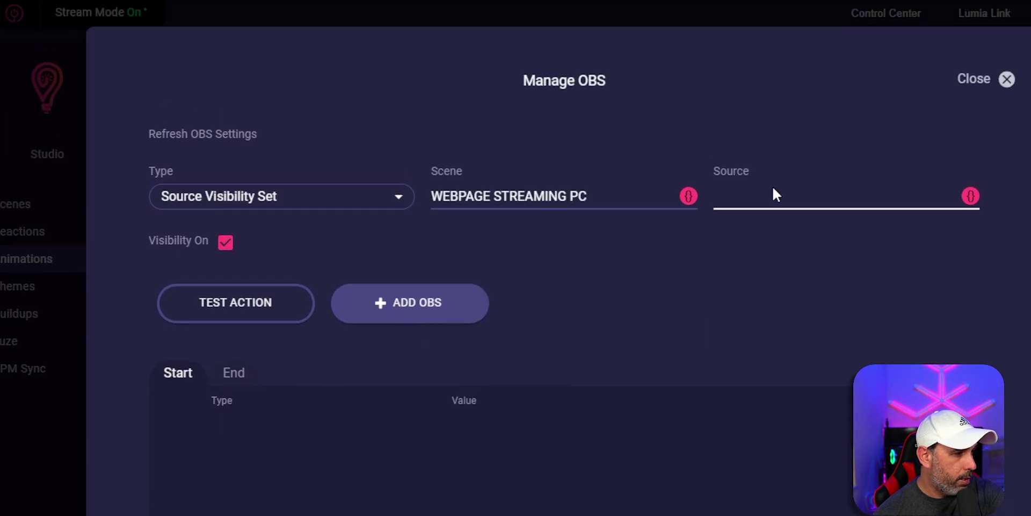
left_click(812, 77)
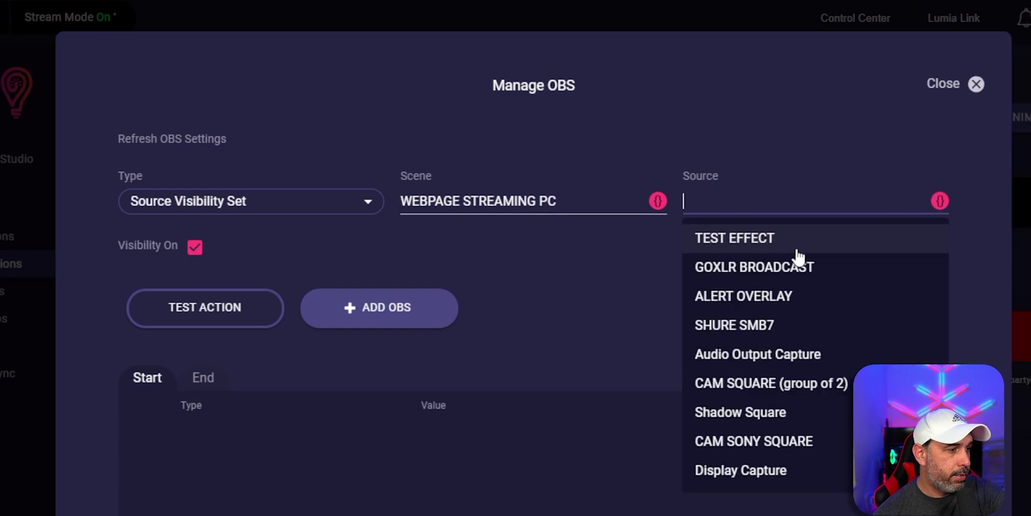
left_click(799, 253)
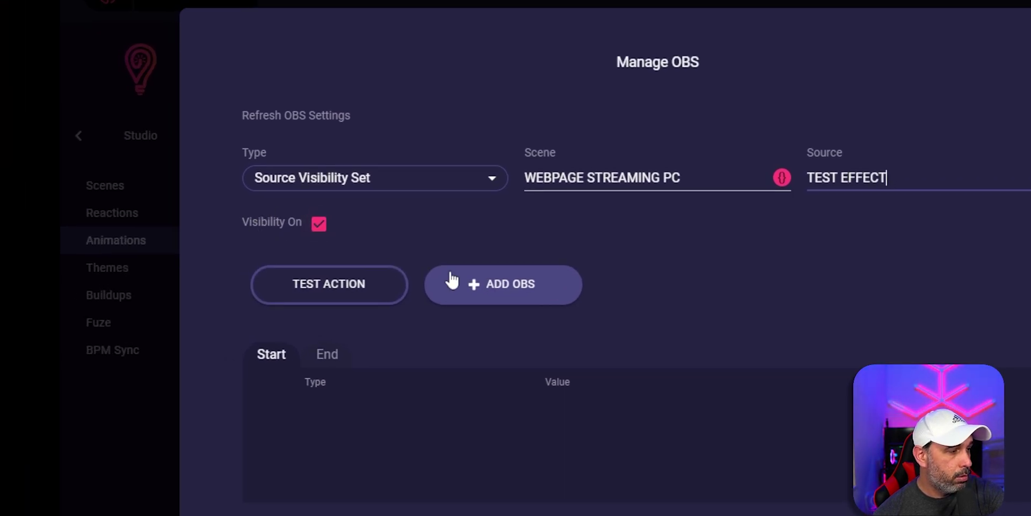
left_click(475, 297)
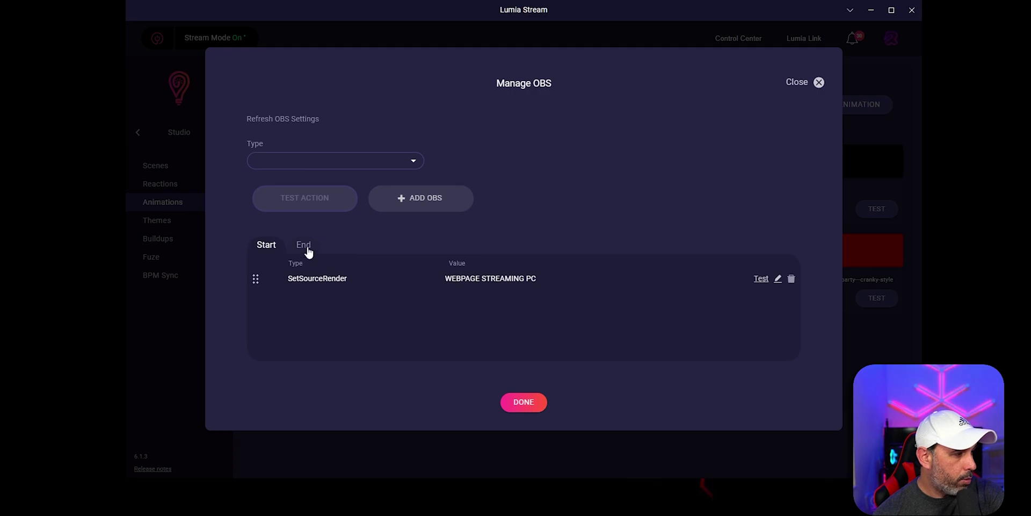
- Start an OBS action for the animation's End list with Source Visibility Set as its type
left_click(304, 246)
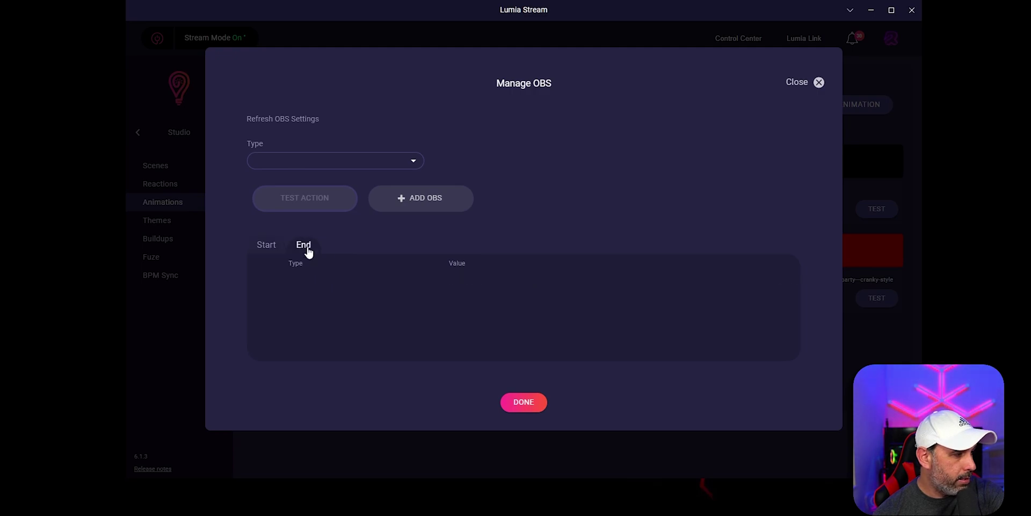
left_click(318, 162)
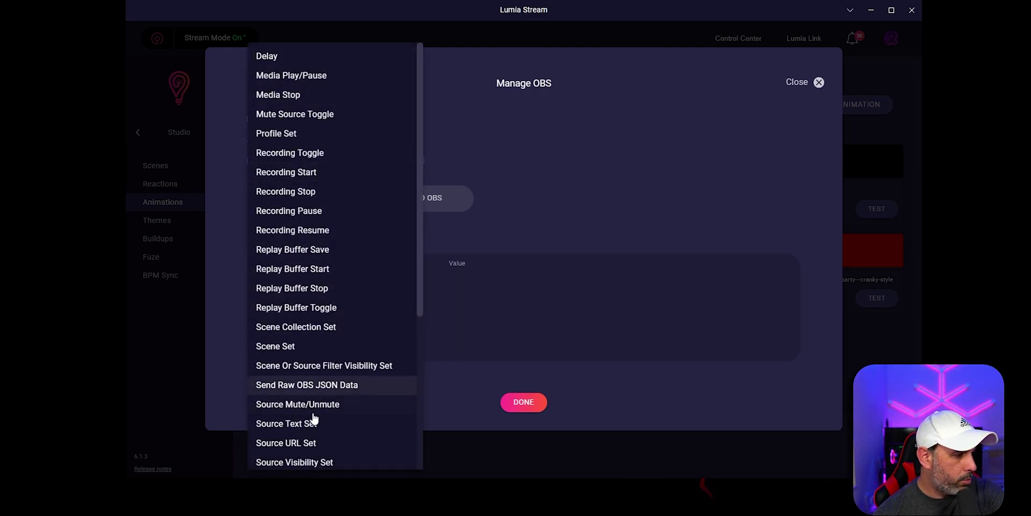
left_click(295, 463)
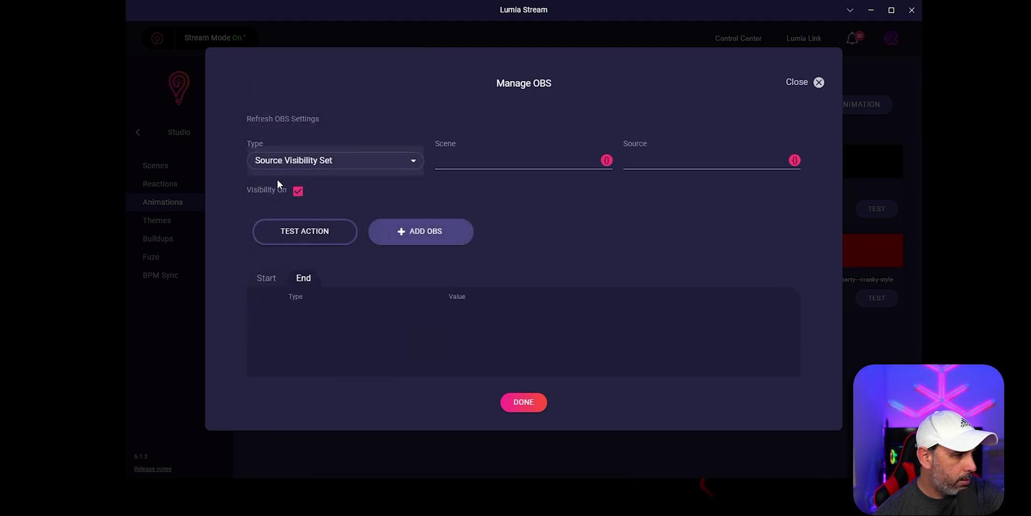
- Set the End action's scene to WEBPAGE STREAMING PC and its source to TEST EFFECT with Visibility Off, and finish the OBS setup
left_click(532, 165)
scroll(488, 322, "down", 5)
scroll(489, 322, "down", 3)
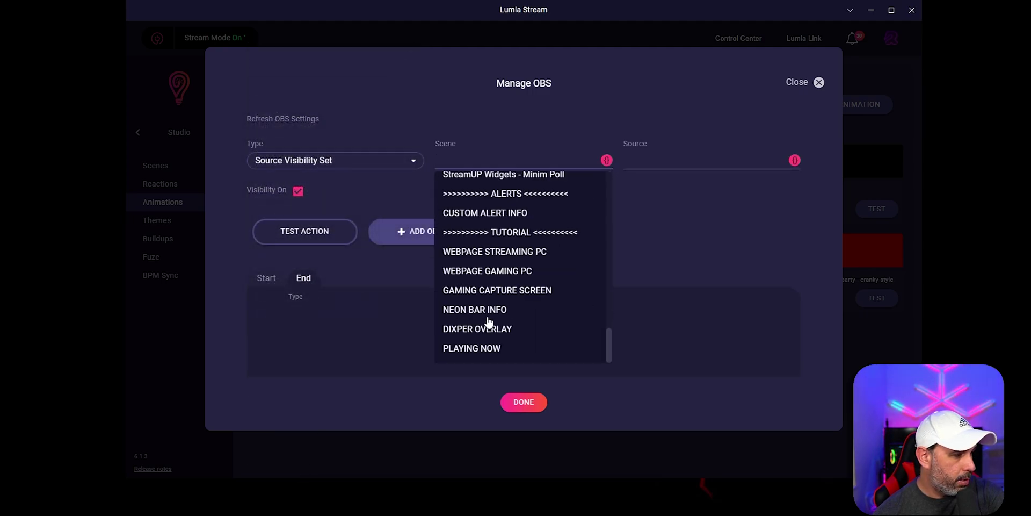
left_click(484, 252)
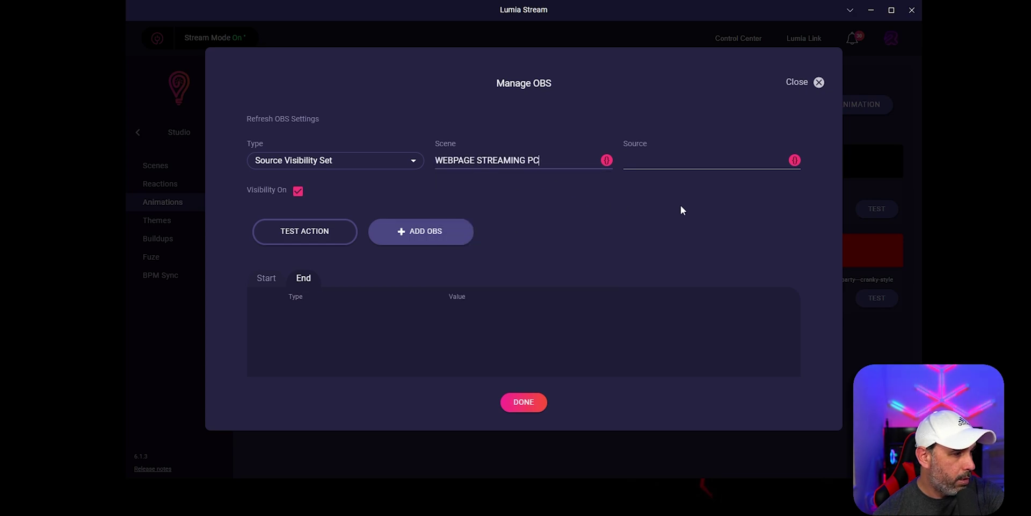
left_click(663, 161)
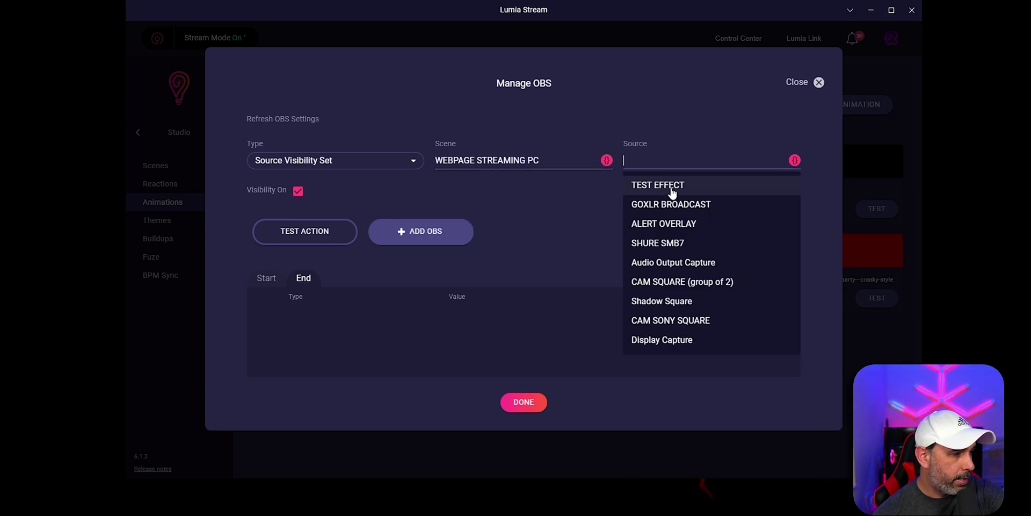
left_click(671, 185)
left_click(575, 254)
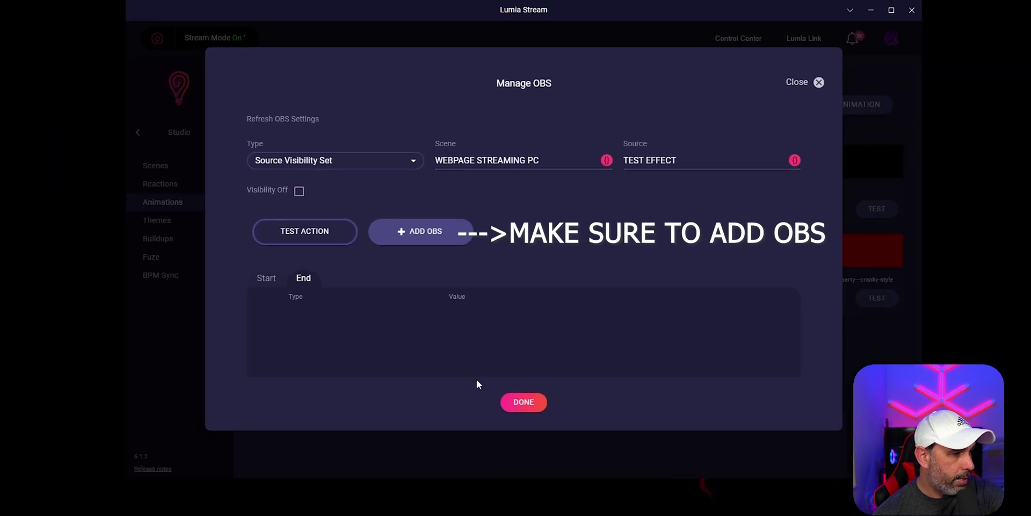
left_click(529, 407)
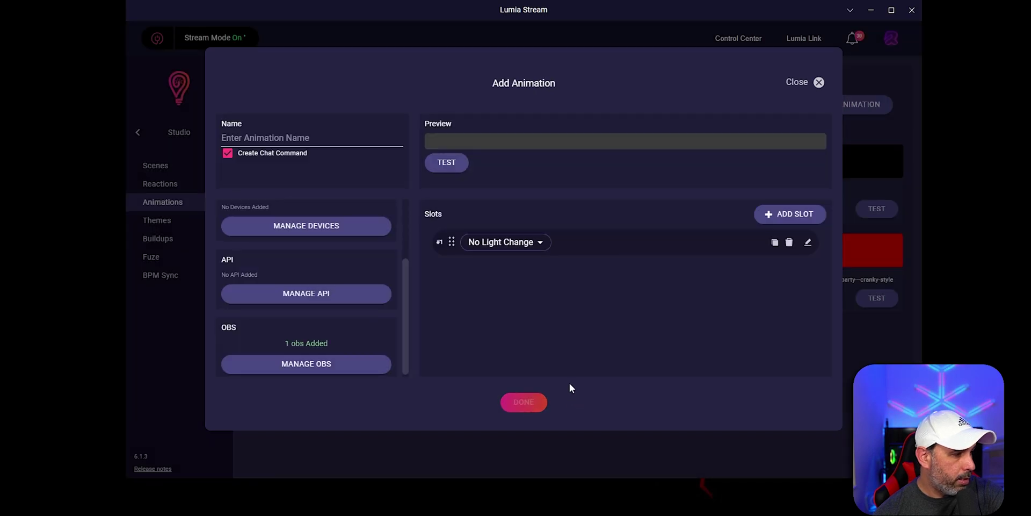
- Name the animation TEST EFFECT, save it with its chat command, and refresh to apply the changes
scroll(306, 242, "up", 3)
left_click(253, 134)
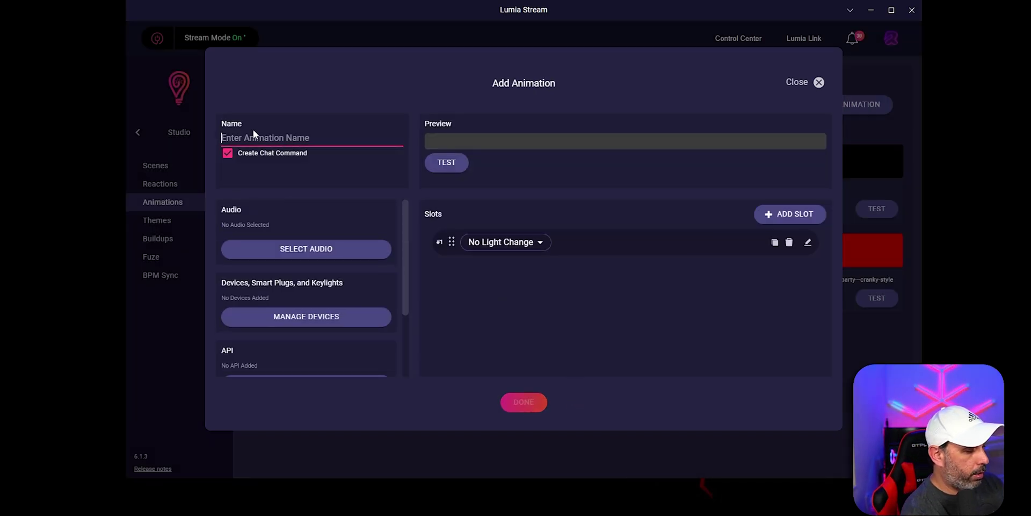
type("TEST EFFECT")
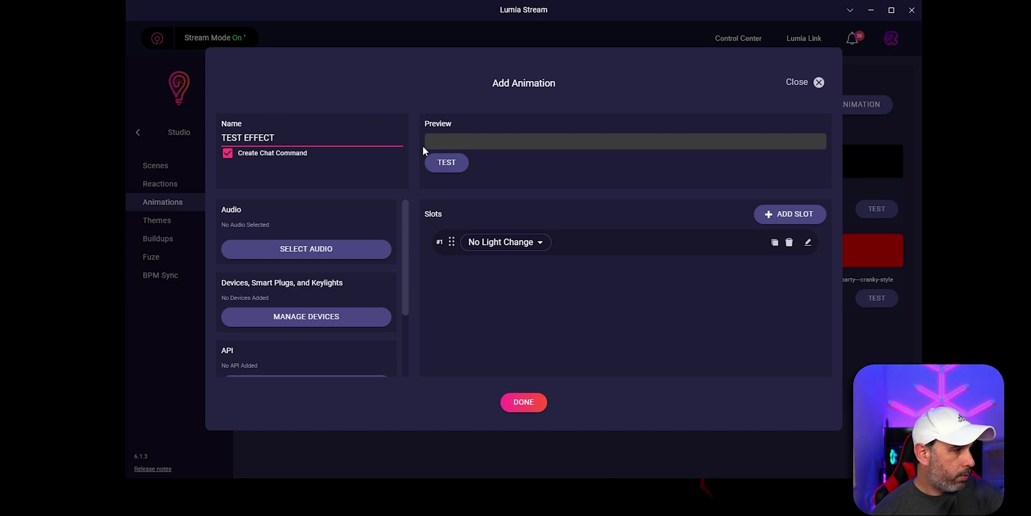
left_click(525, 404)
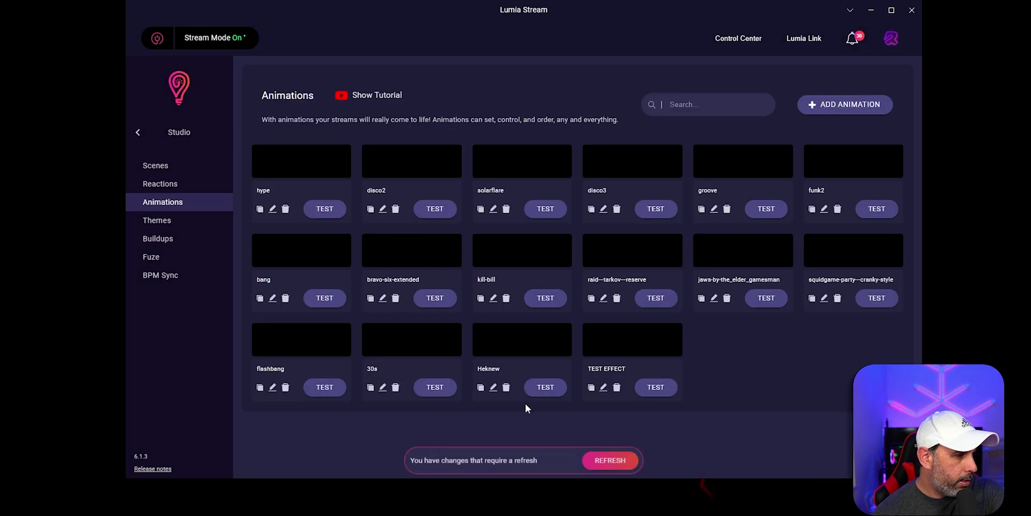
left_click(615, 460)
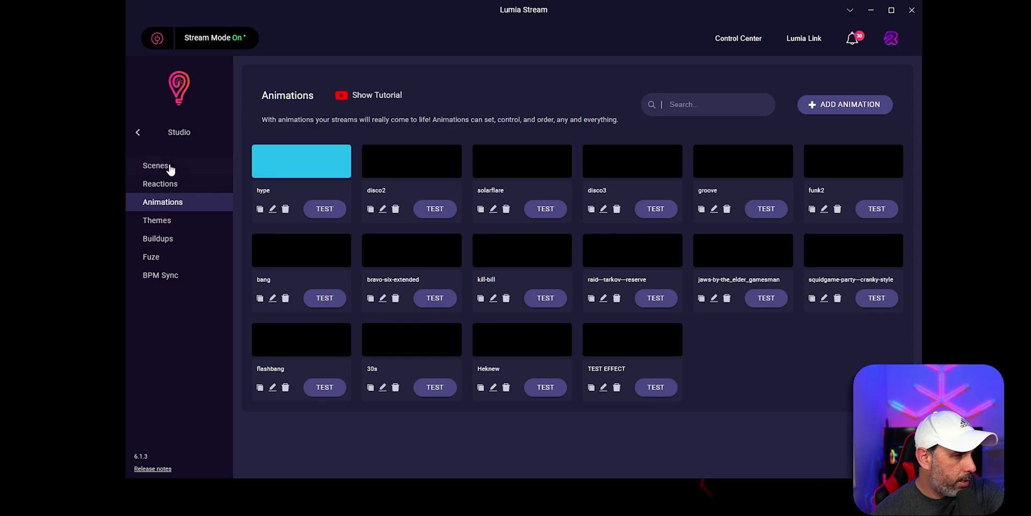
- Open the new animation's chat command from the commands list for editing
left_click(137, 135)
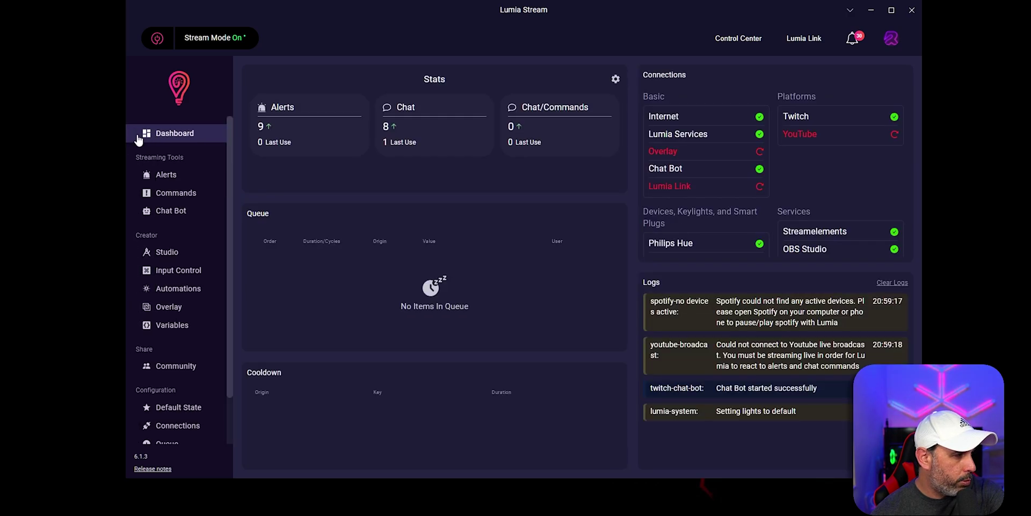
left_click(172, 193)
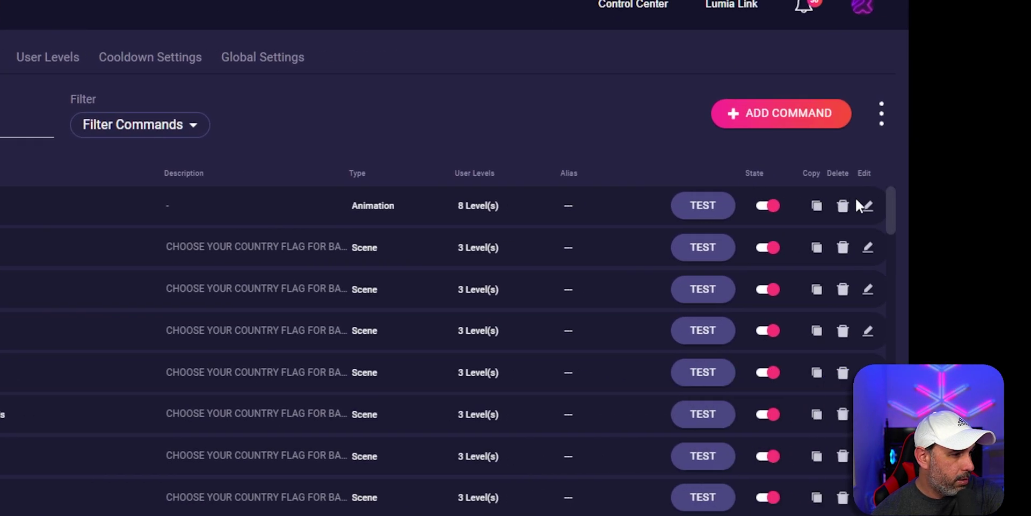
left_click(862, 205)
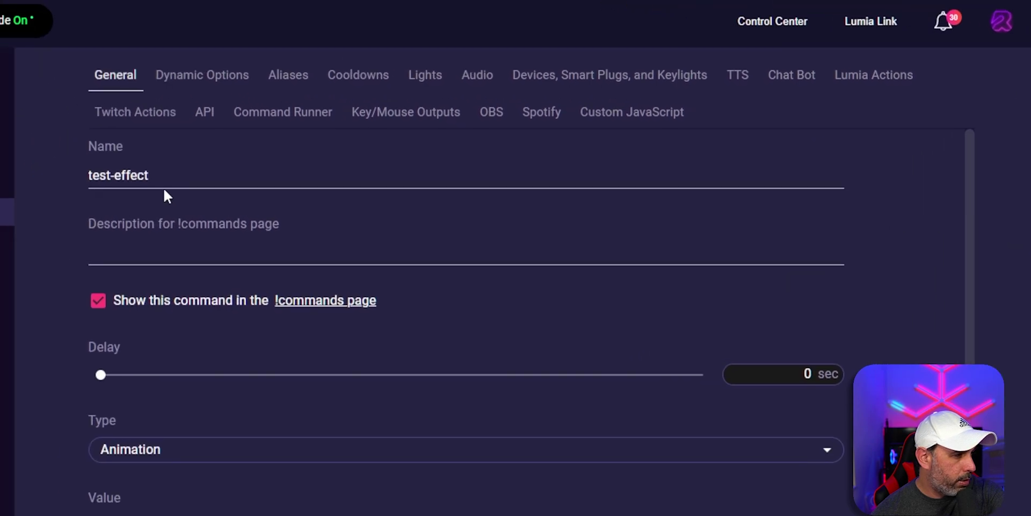
- Delete the last characters of the test-effect command's name
left_click(163, 176)
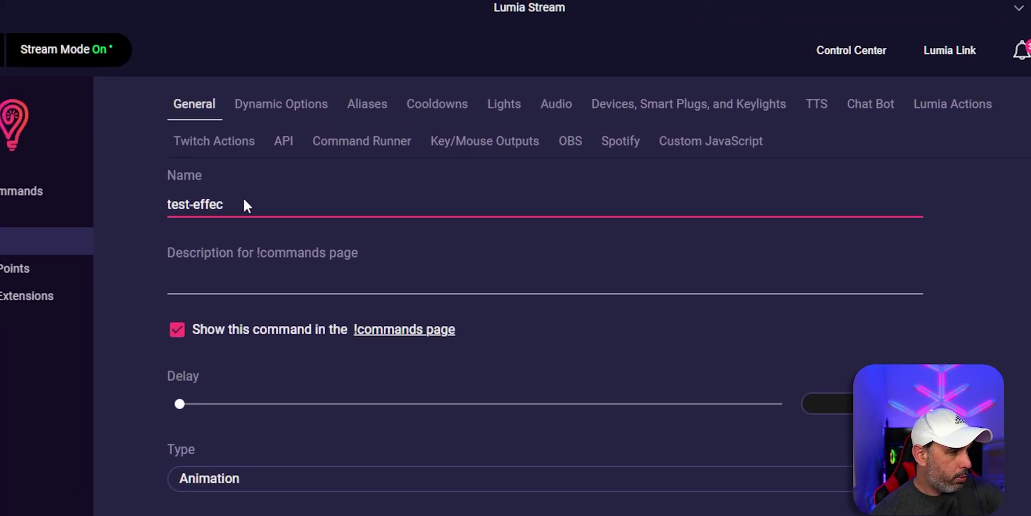
key("BackSpace")
key("BackSpace")
key("BackSpace")
key("BackSpace")
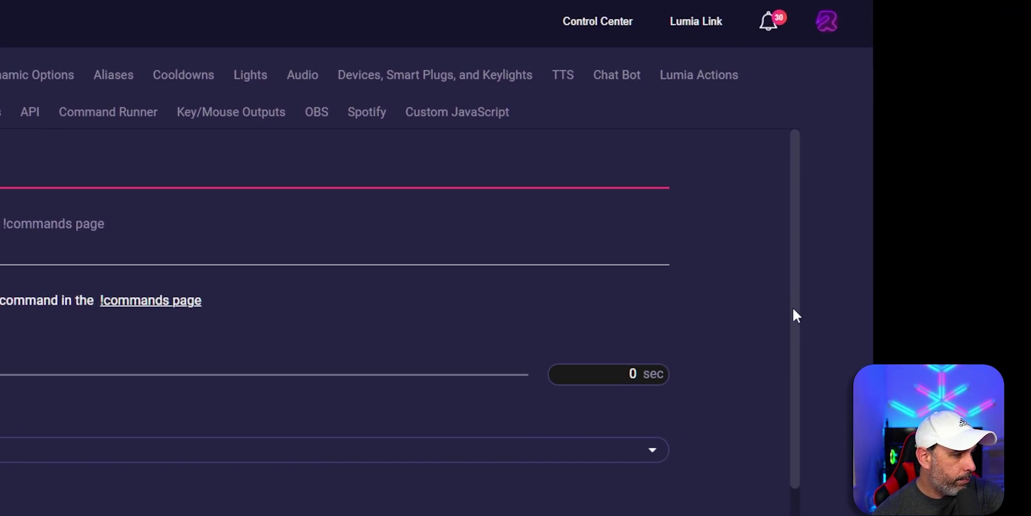
- Switch the command's Timing Type to Duration and lengthen the duration
scroll(800, 314, "down", 4)
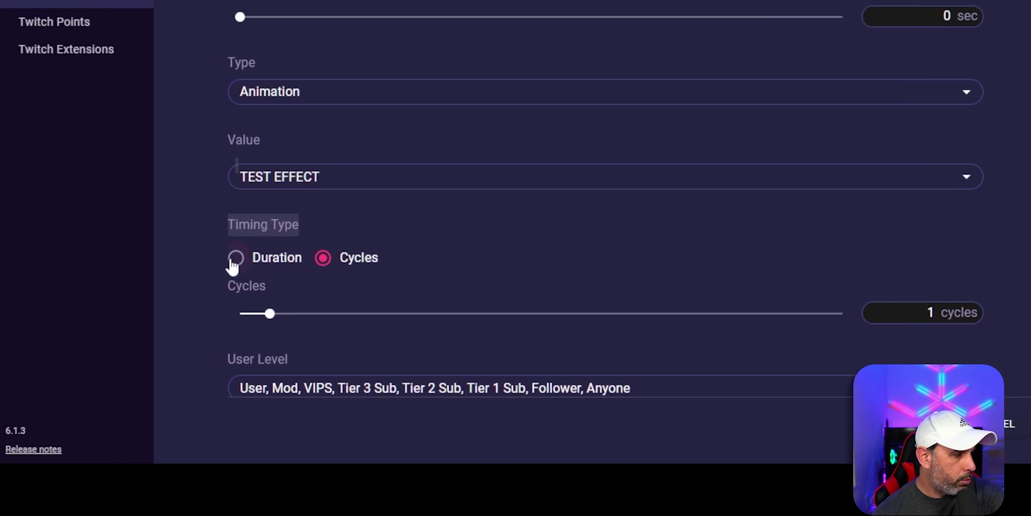
left_click(235, 260)
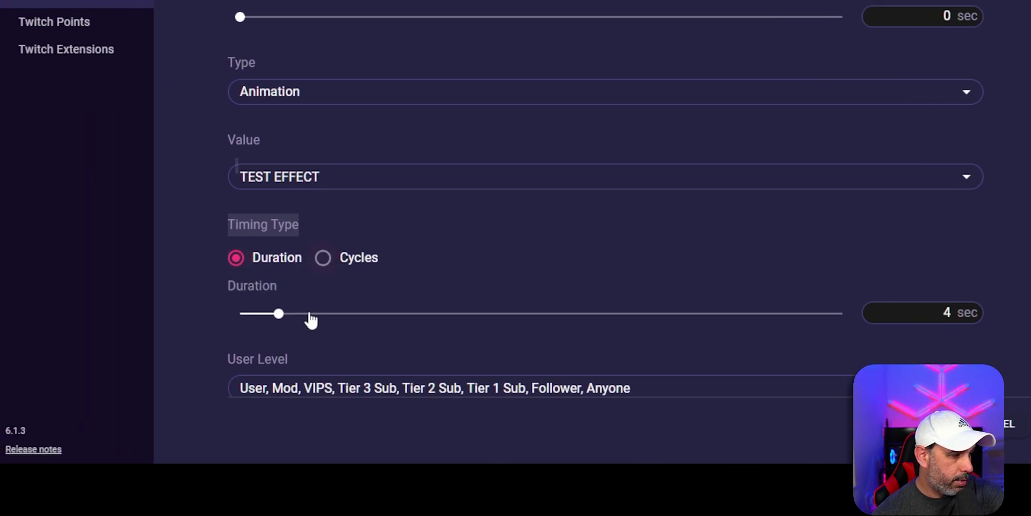
left_click_drag(281, 315, 305, 335)
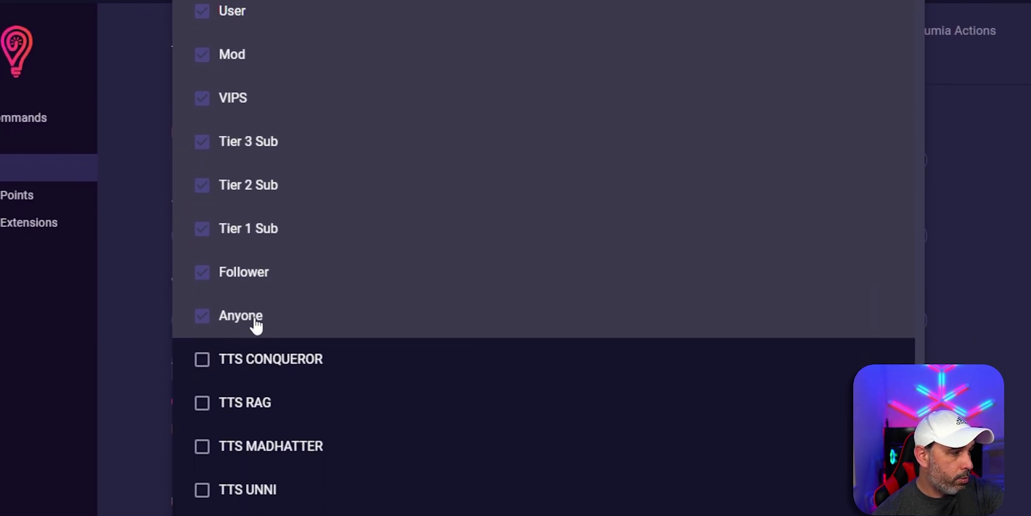
- Remove Anyone and Follower from the user levels allowed to use the command
left_click(256, 322)
left_click(257, 276)
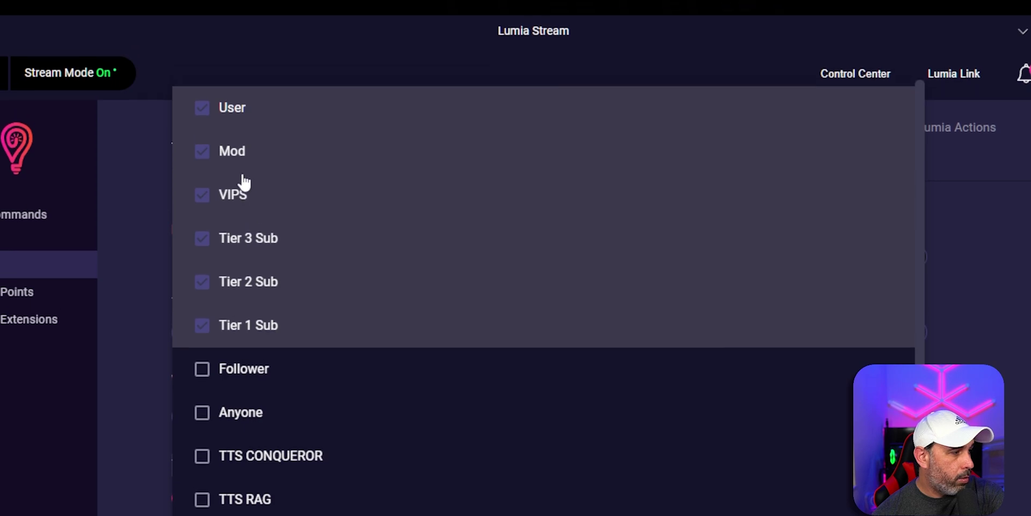
- Try limiting the command to User and Mod, and re-enable VIPS and the Tier 1, 2 and 3 Sub levels
left_click(265, 326)
left_click(264, 290)
left_click(267, 232)
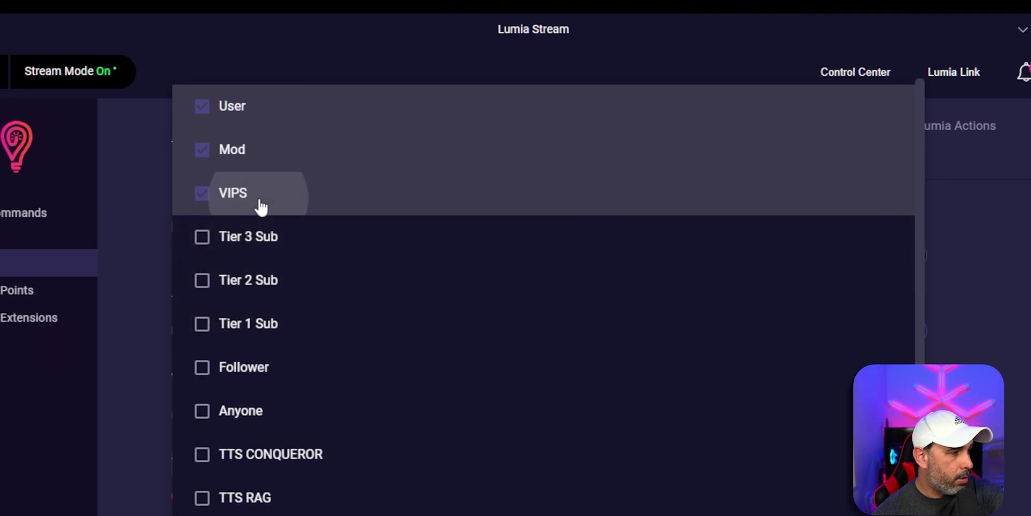
left_click(262, 201)
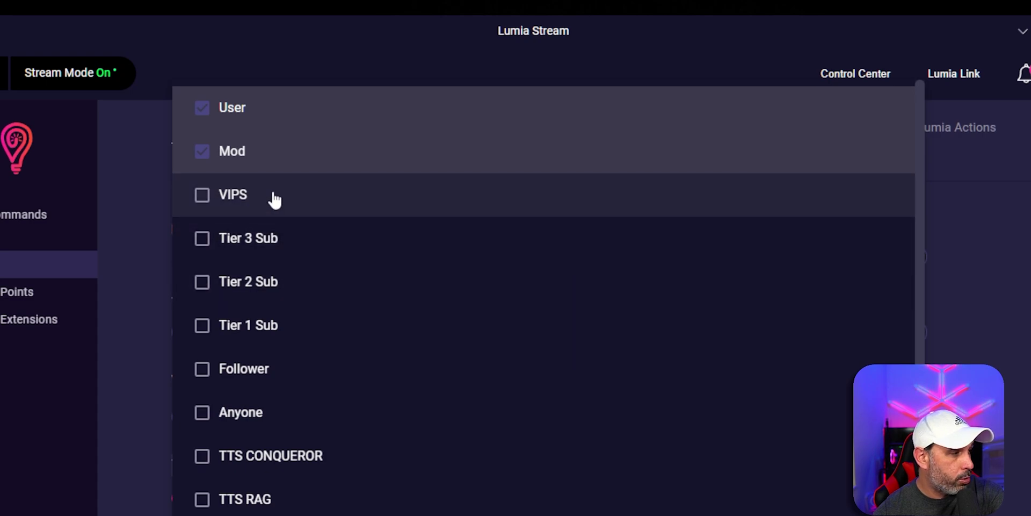
left_click(274, 200)
left_click(292, 237)
left_click(290, 282)
left_click(290, 325)
- Close the user level selection, apply the command's changes, and refresh to activate them
key("Escape")
scroll(781, 269, "up", 3)
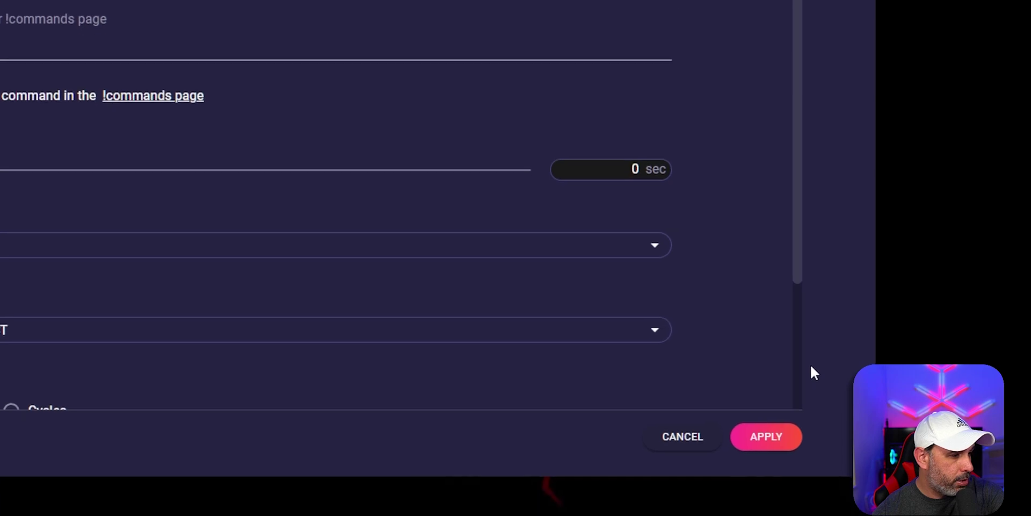
left_click(768, 433)
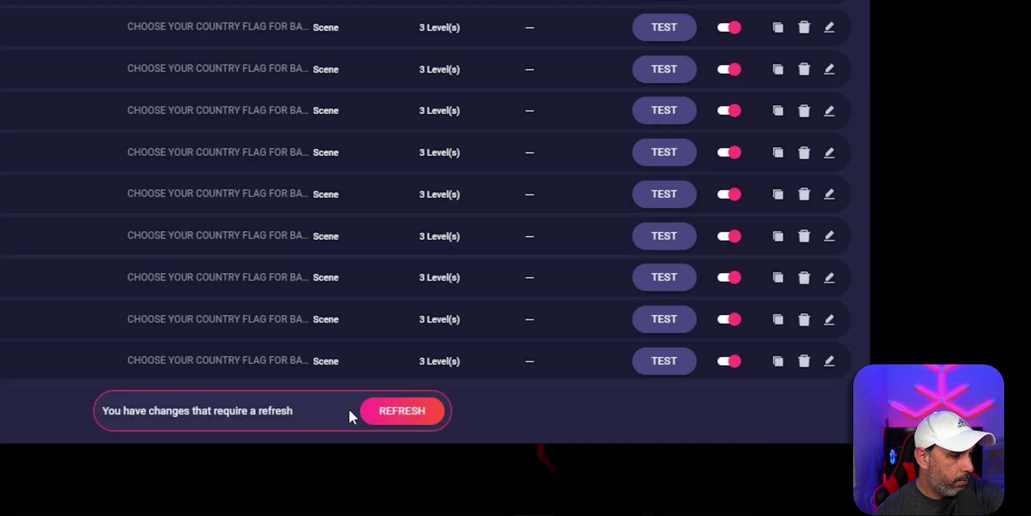
left_click(405, 415)
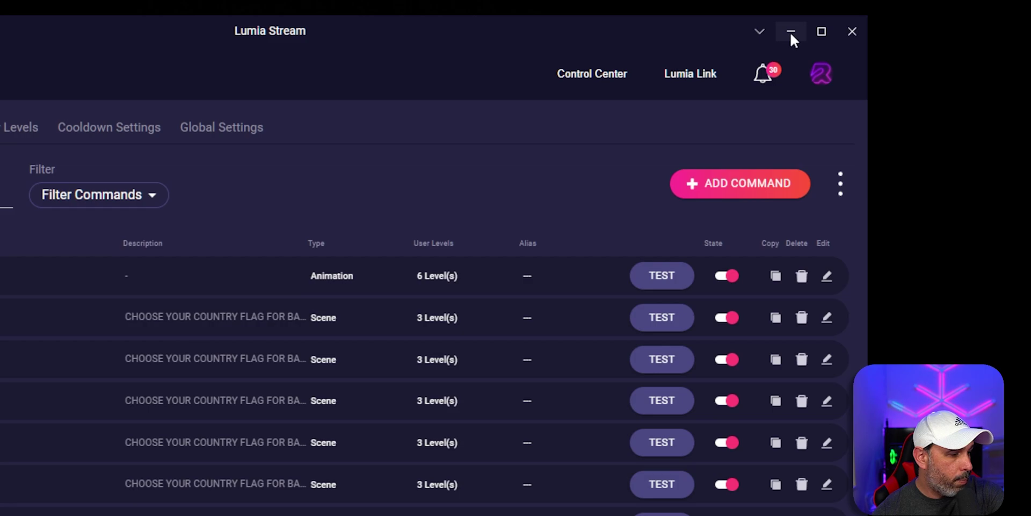
- Switch to OBS Studio and begin a message in the stream chat
left_click(790, 33)
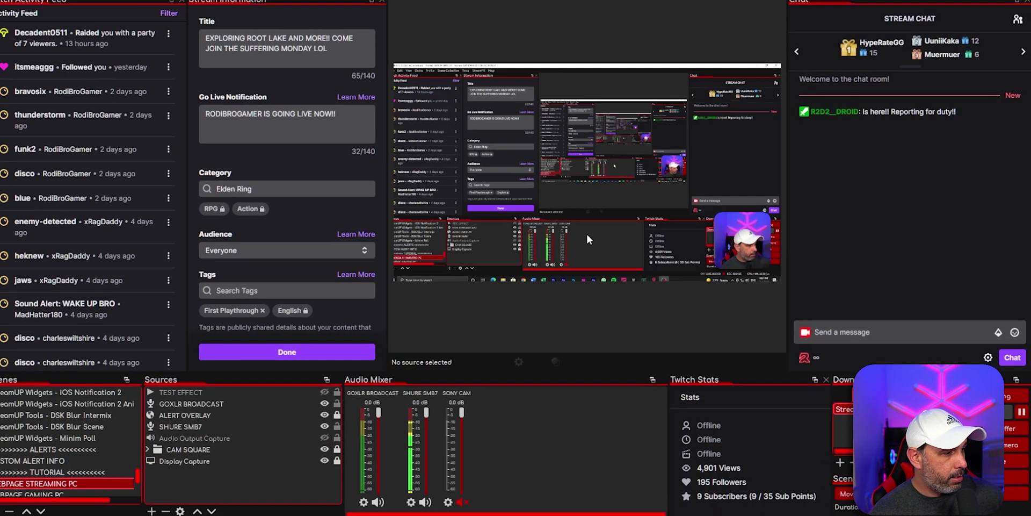
left_click(818, 439)
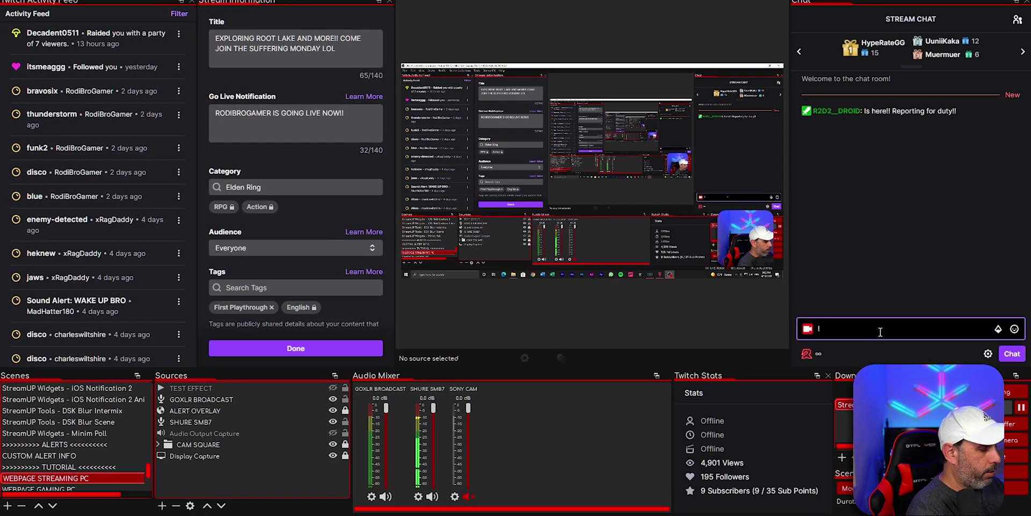